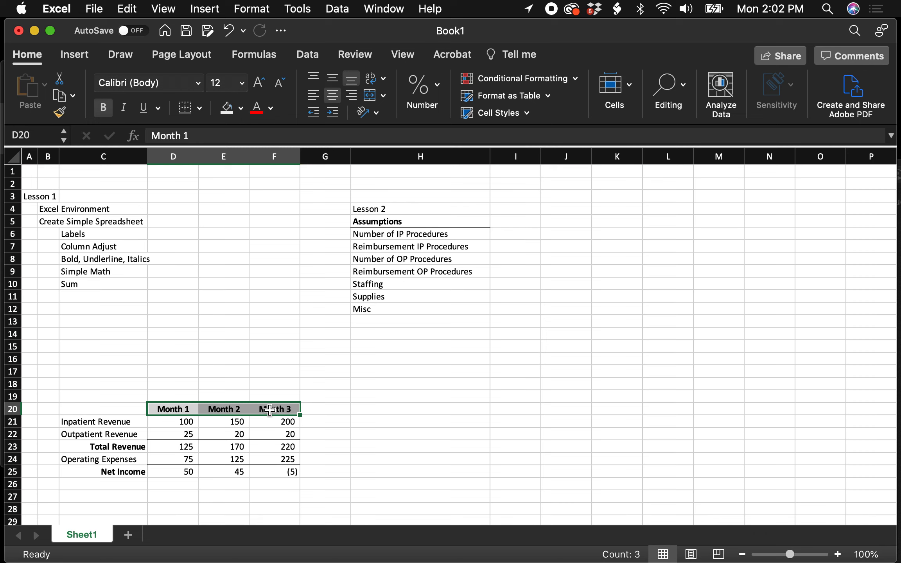
- Copy the Month 1 to Month 3 headings from D20:F20 into I5:K5, beside the Assumptions label
key(super+c)
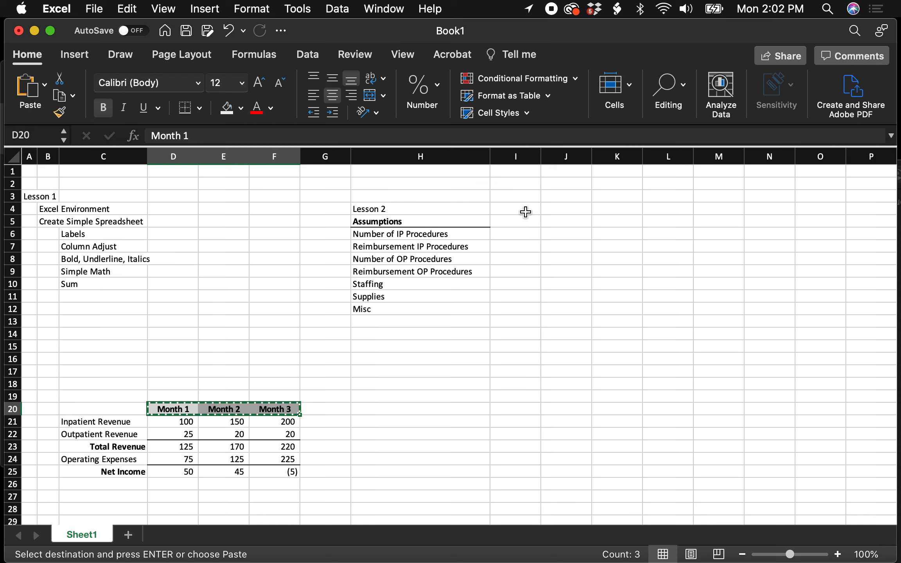
click(521, 225)
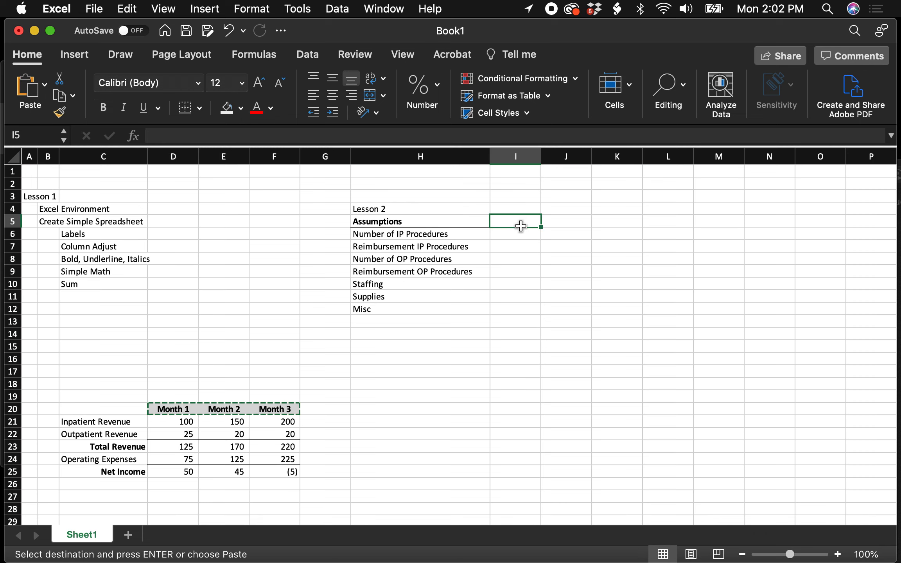
key(super+v)
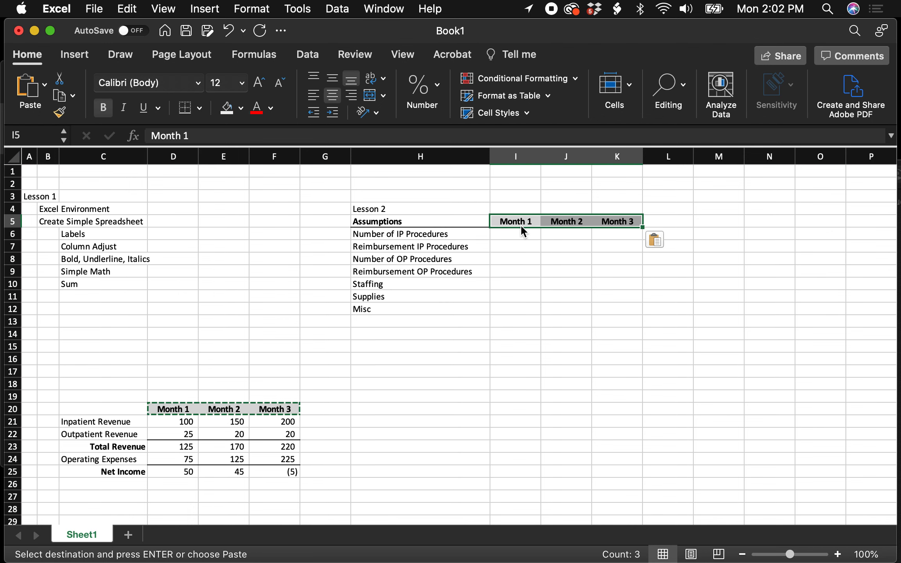
- Fill in Number of IP Procedures in row 6 with 10, 15 and 20 for Months 1 to 3
click(526, 243)
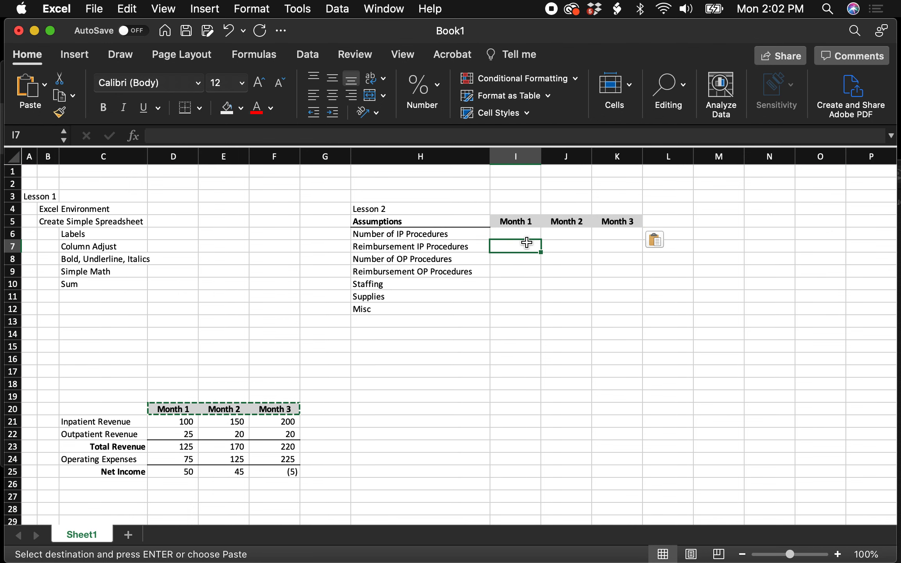
click(528, 233)
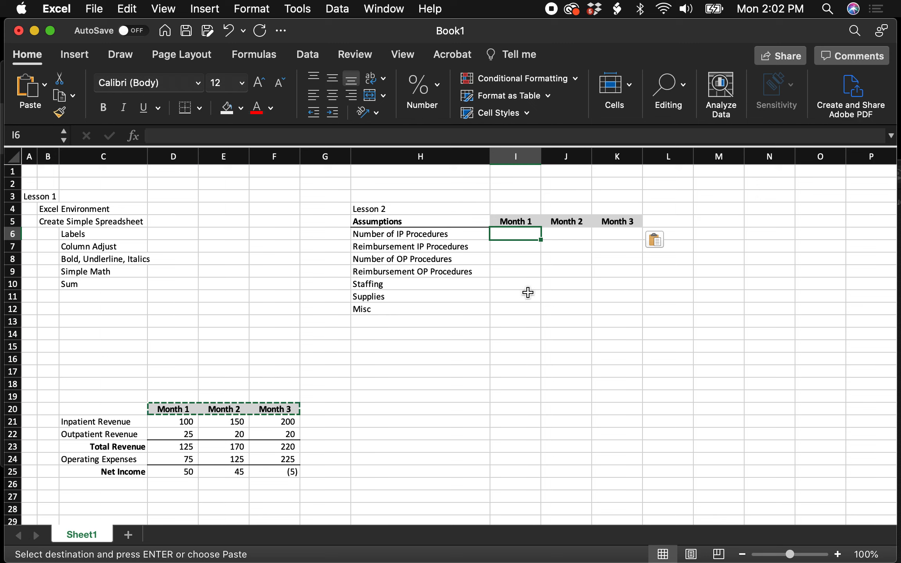
text(10)
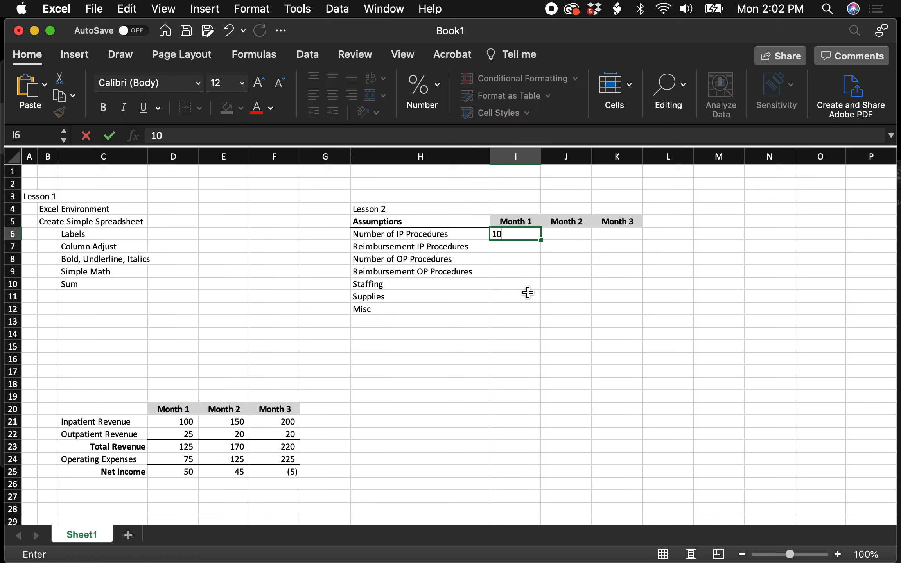
key(Tab)
text(15)
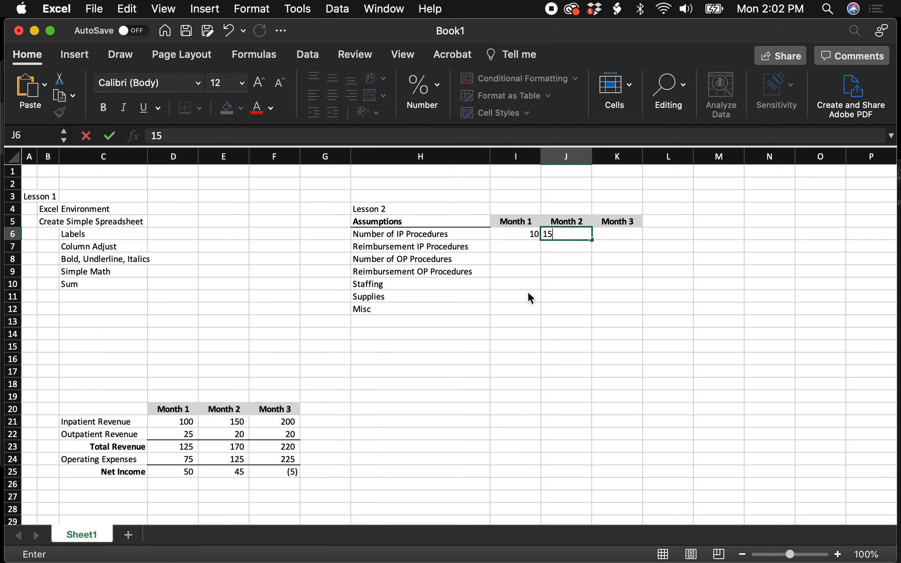
key(Tab)
text(20)
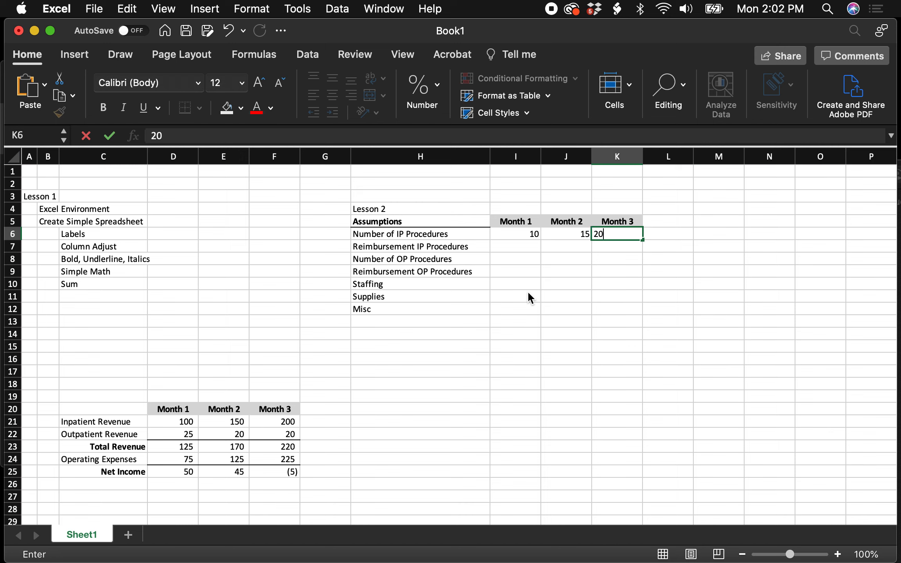
key(Return)
- Fill in Reimbursement IP Procedures in row 7 with 10 for each of the three months
text(10)
key(Tab)
text(1)
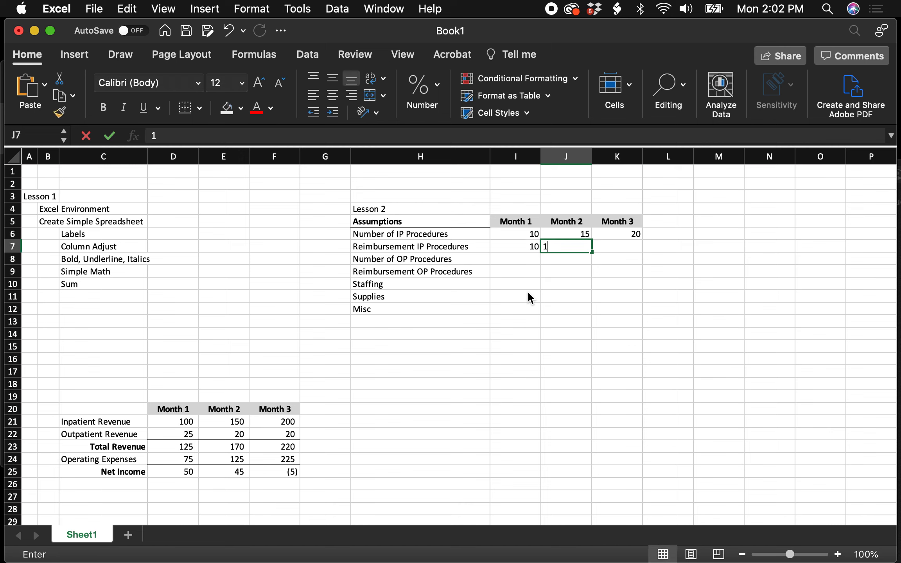
text(0)
key(Tab)
text(10)
key(Tab)
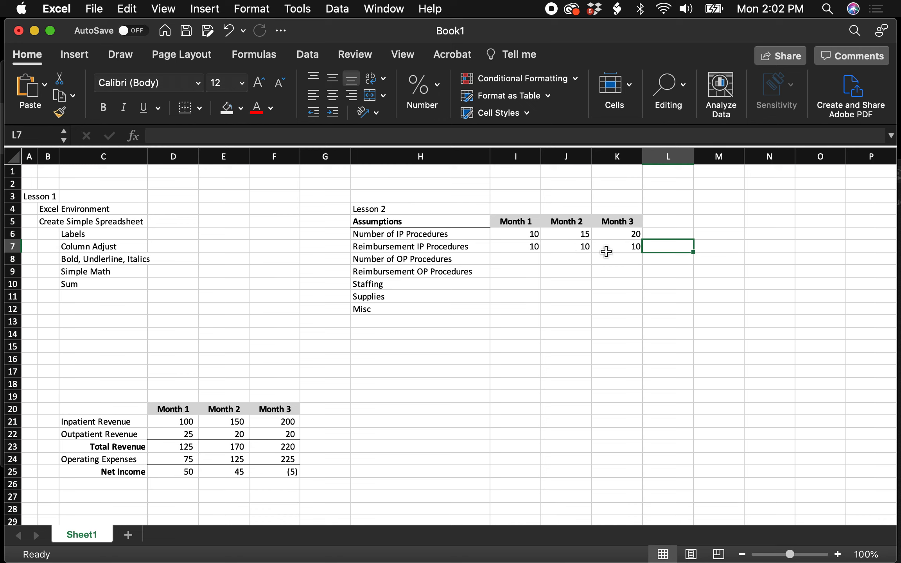
- Fill in Number of OP Procedures in row 8 with 10 for each of the three months
click(521, 257)
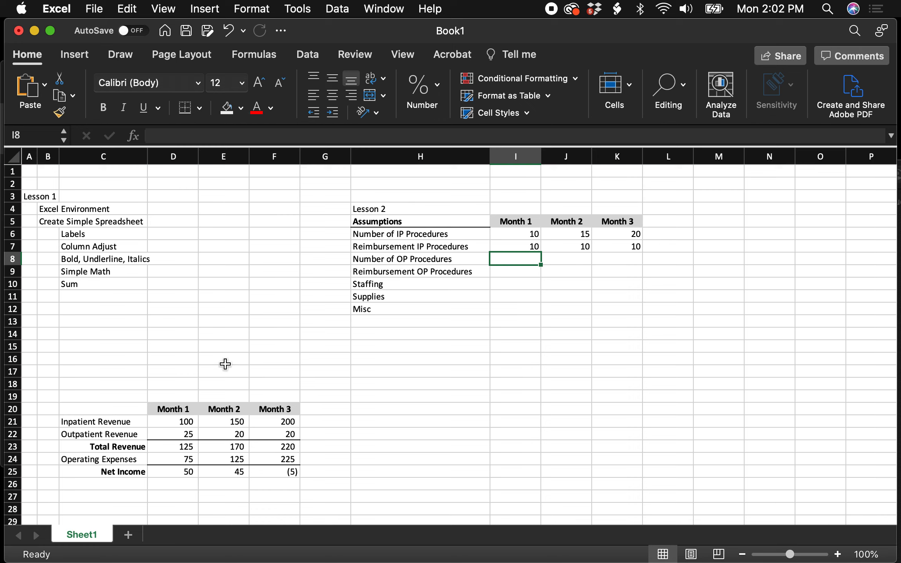
text(10)
key(Tab)
text(10)
key(Tab)
text(10)
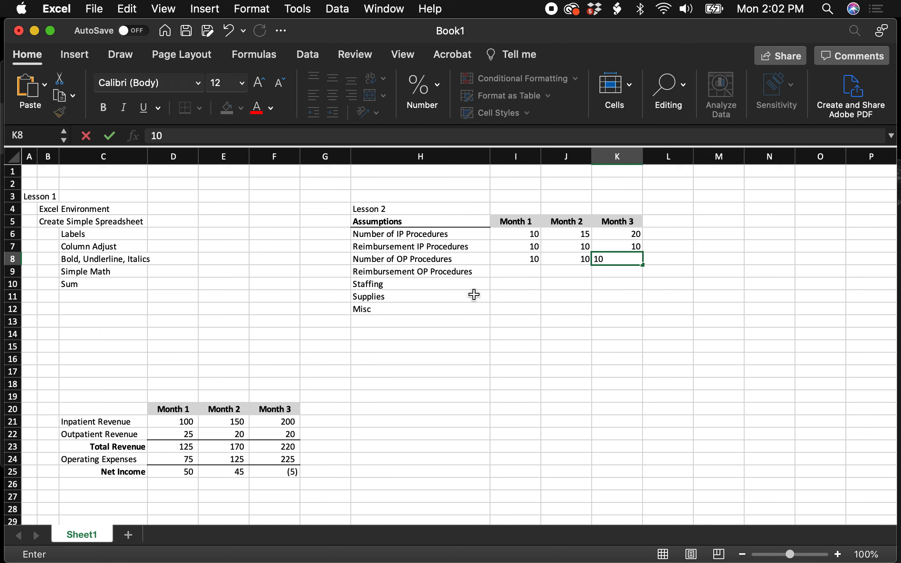
click(513, 273)
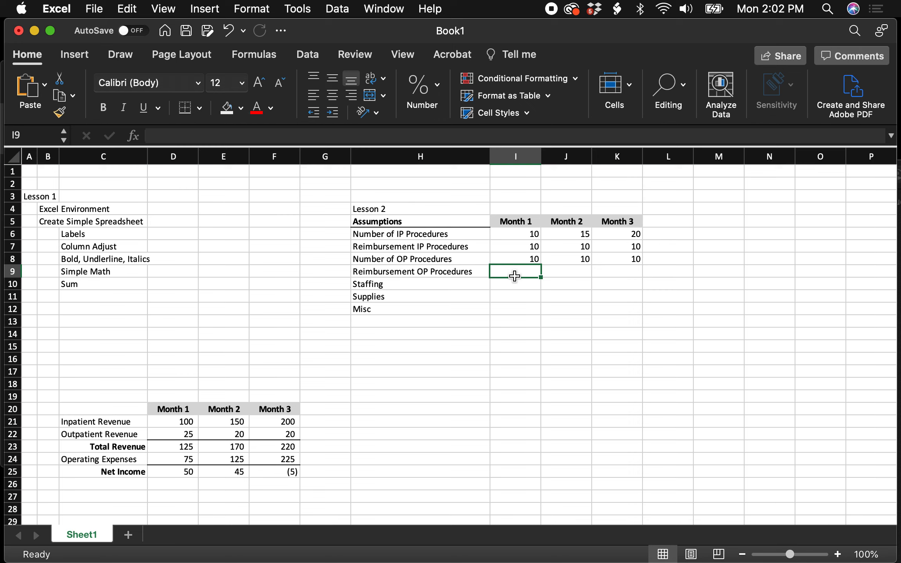
- Set the Month 1 Number of OP Procedures in I8 to 15
click(524, 259)
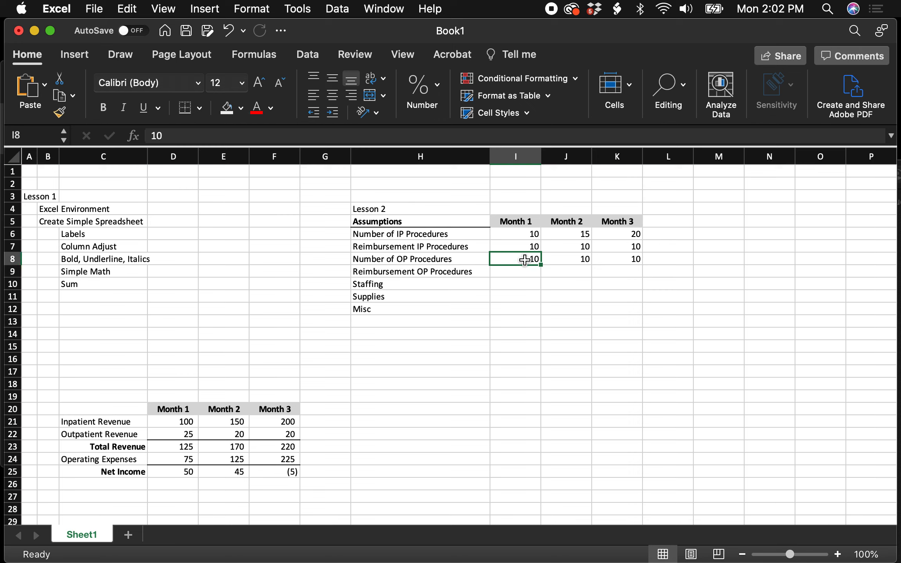
text(15)
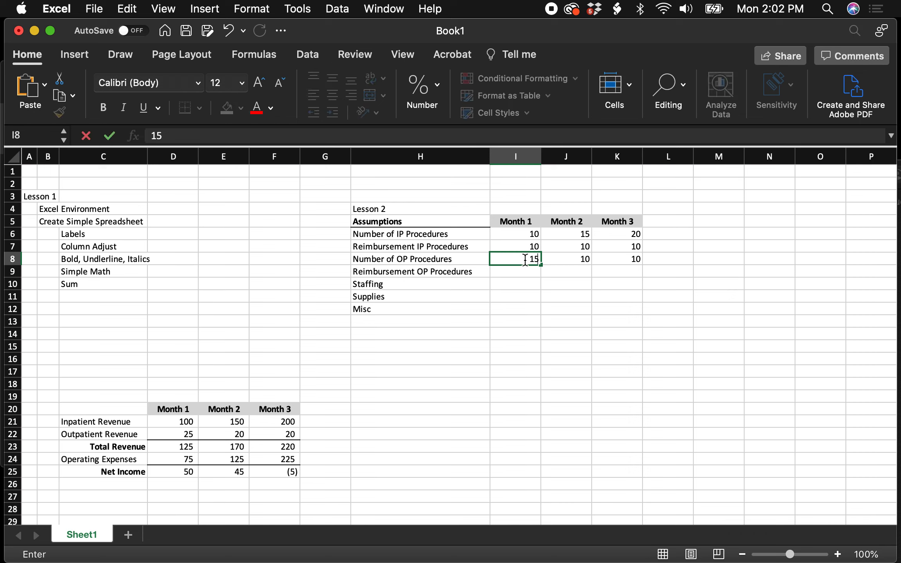
key(Return)
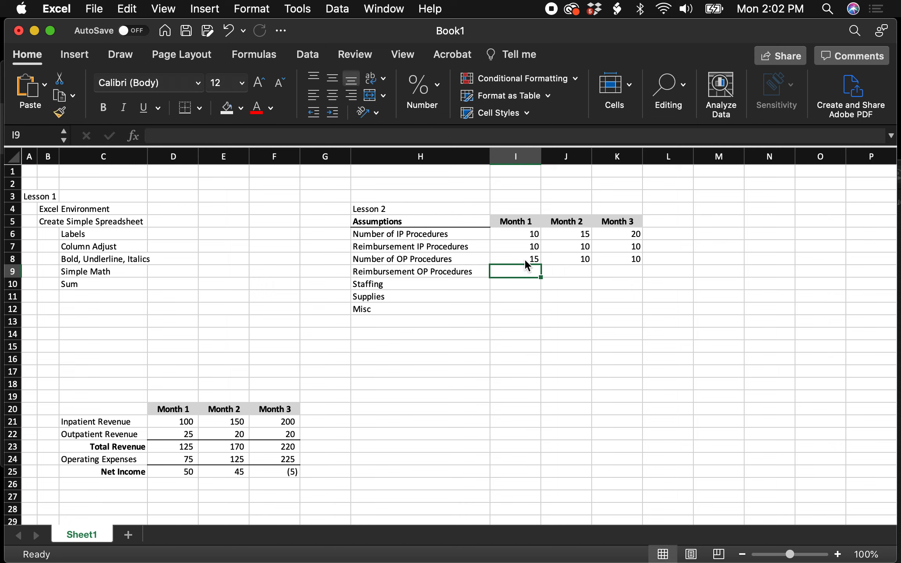
- Fill in Reimbursement OP Procedures in row 9 with 2 for each of the three months
text(2)
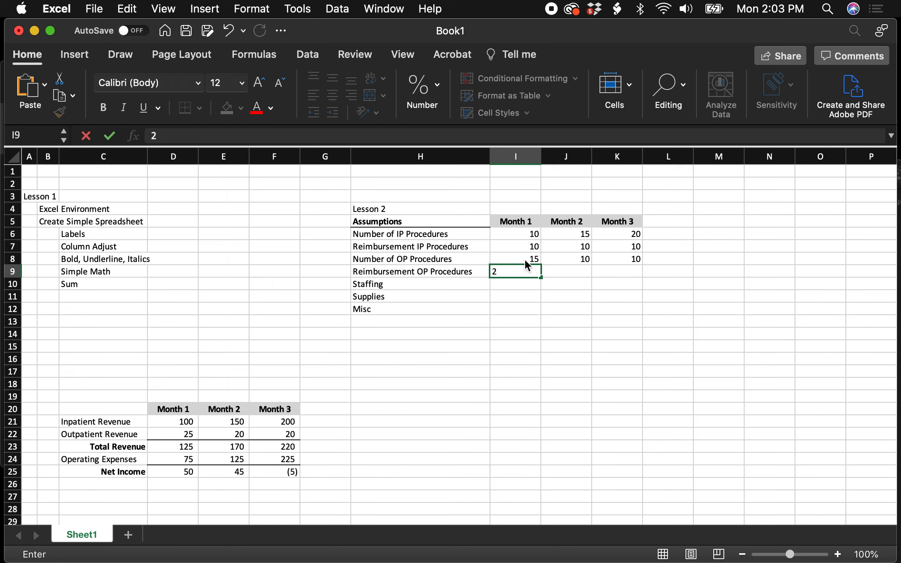
key(Tab)
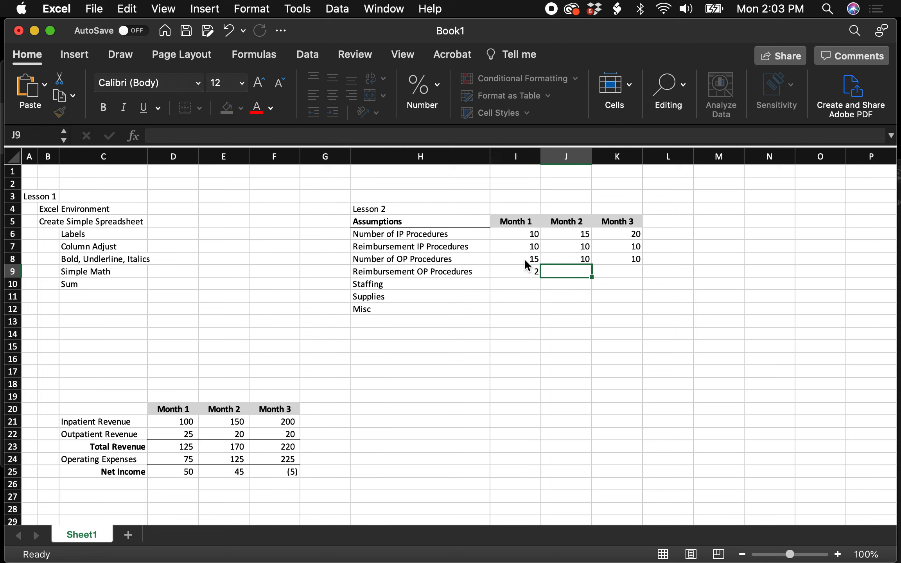
text(2)
key(Tab)
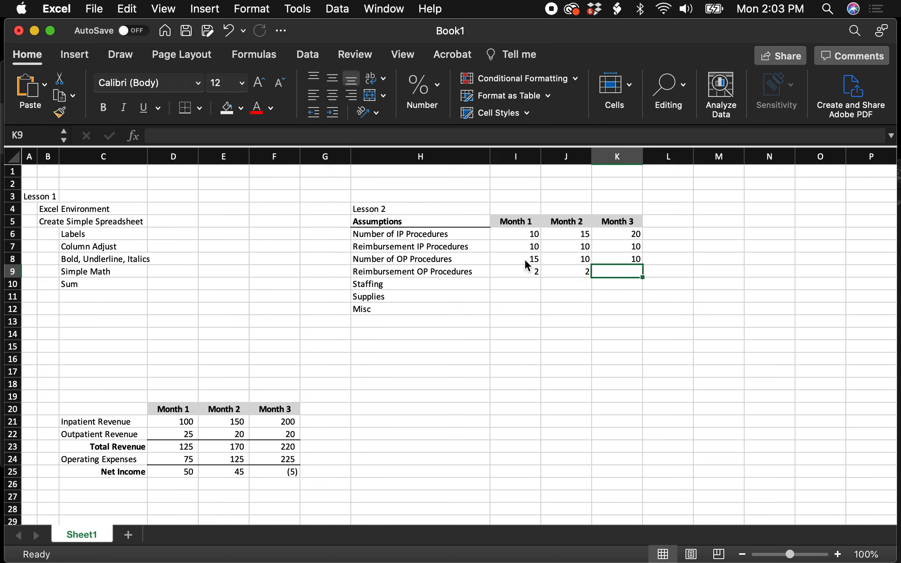
text(2)
key(Return)
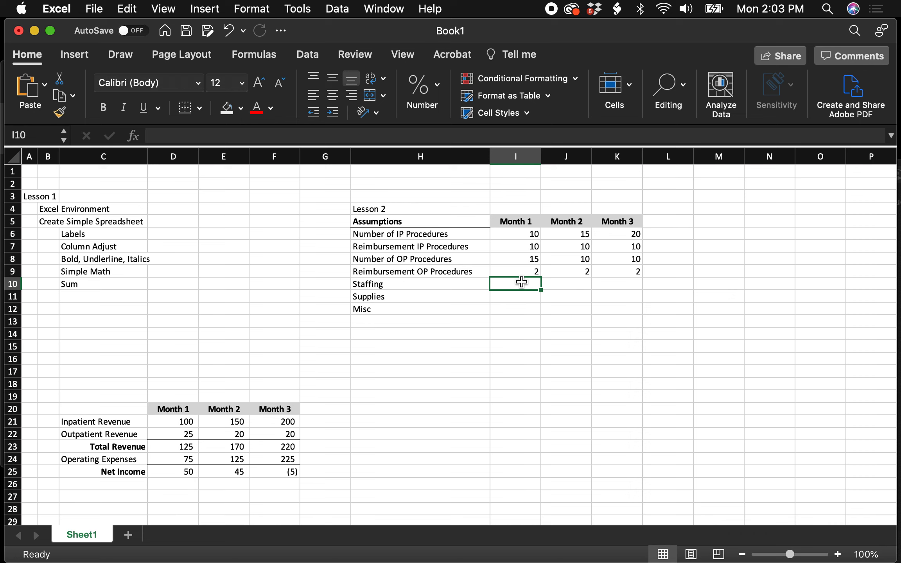
- Enter 50 as the Month 1 Staffing assumption in I10
text(50)
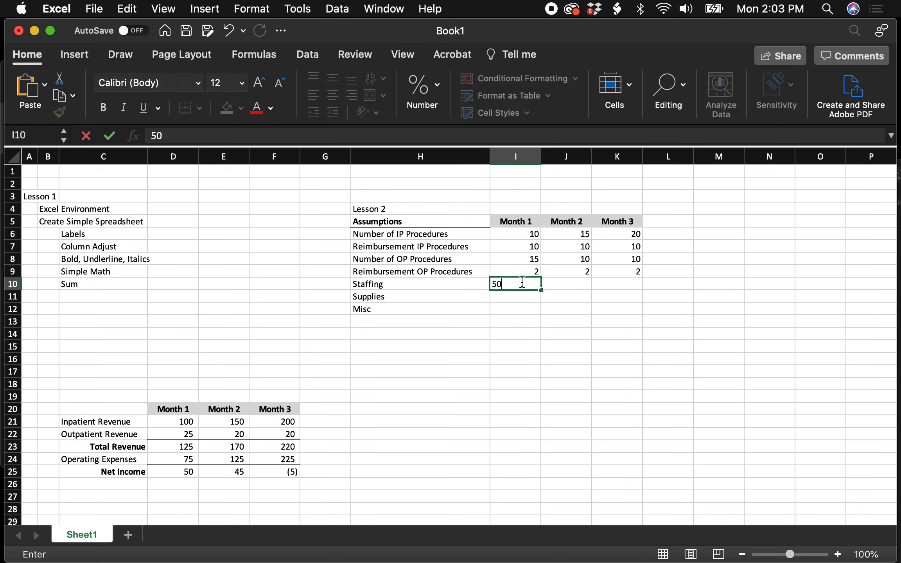
key(Return)
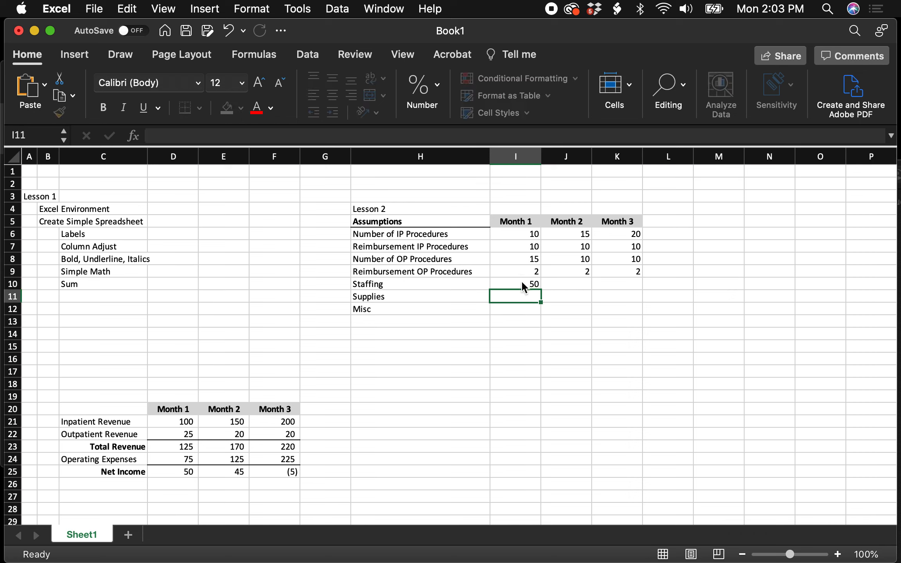
text(100)
key(BackSpace)
key(BackSpace)
key(BackSpace)
- Enter the Staffing assumptions in row 10 as 100 for Month 2 and 200 for Month 3
key(Up)
key(Right)
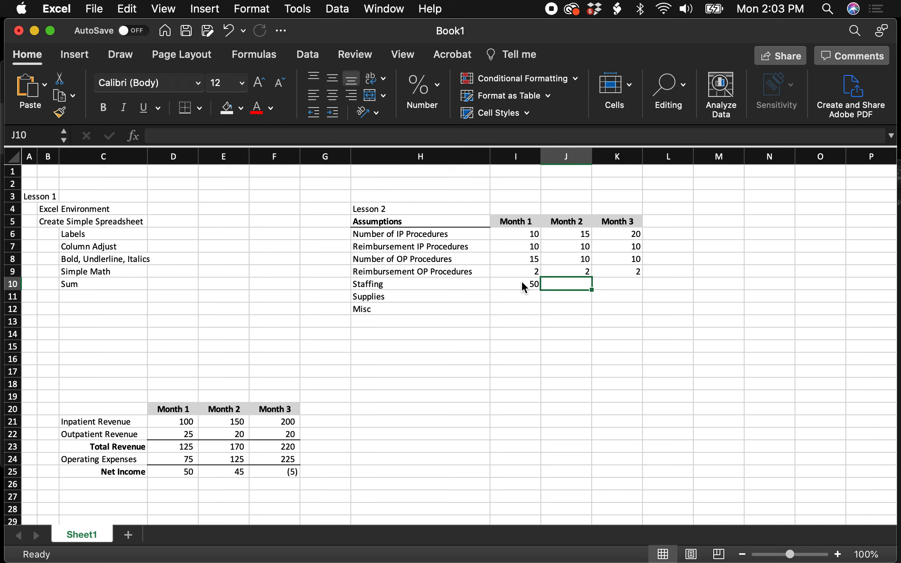
text(1)
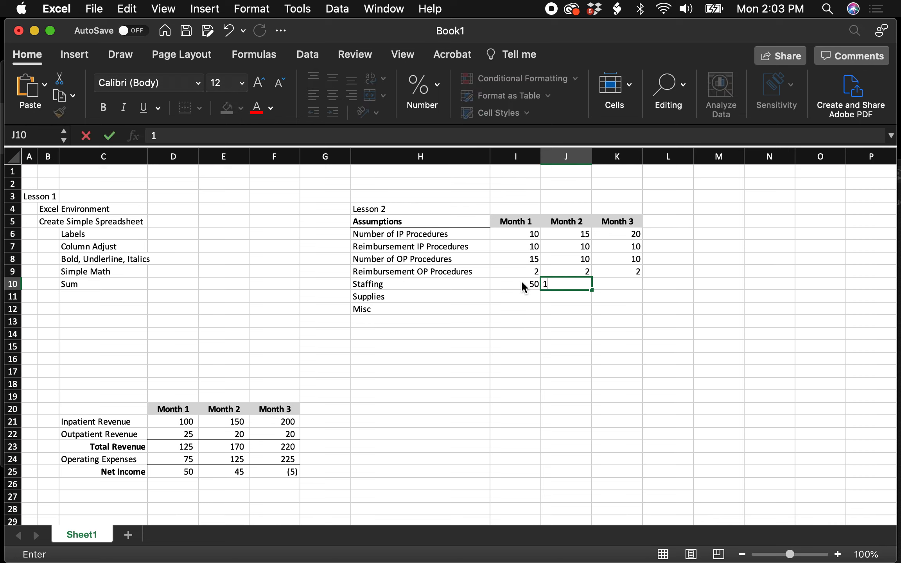
text(00)
key(Tab)
text(2)
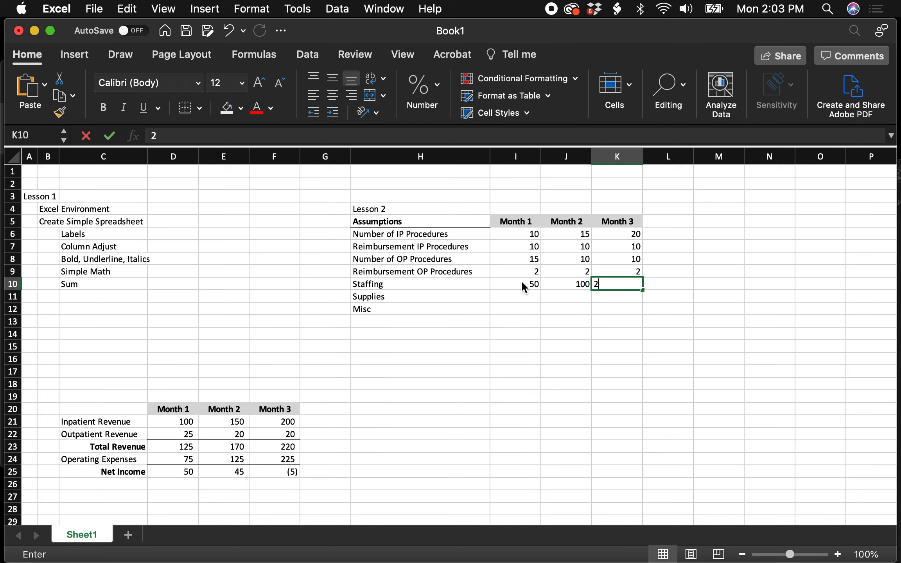
text(00)
- Fill in Supplies in row 11 with 20 for each of the three months
click(538, 296)
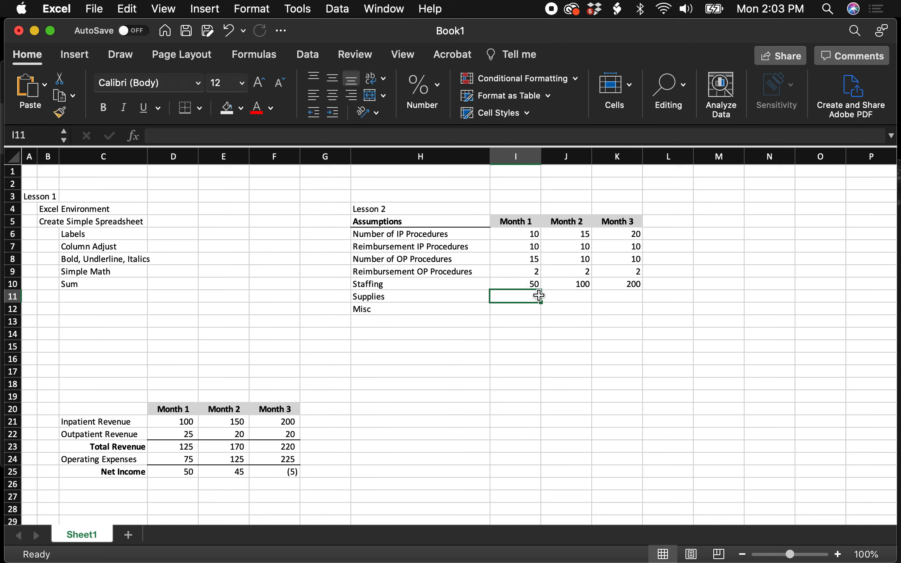
text(20)
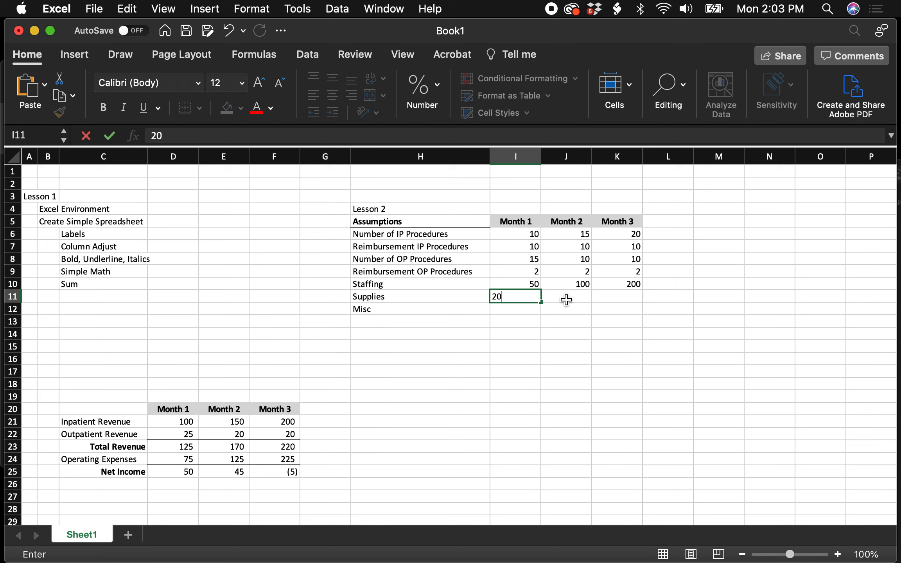
click(567, 297)
text(20)
click(603, 296)
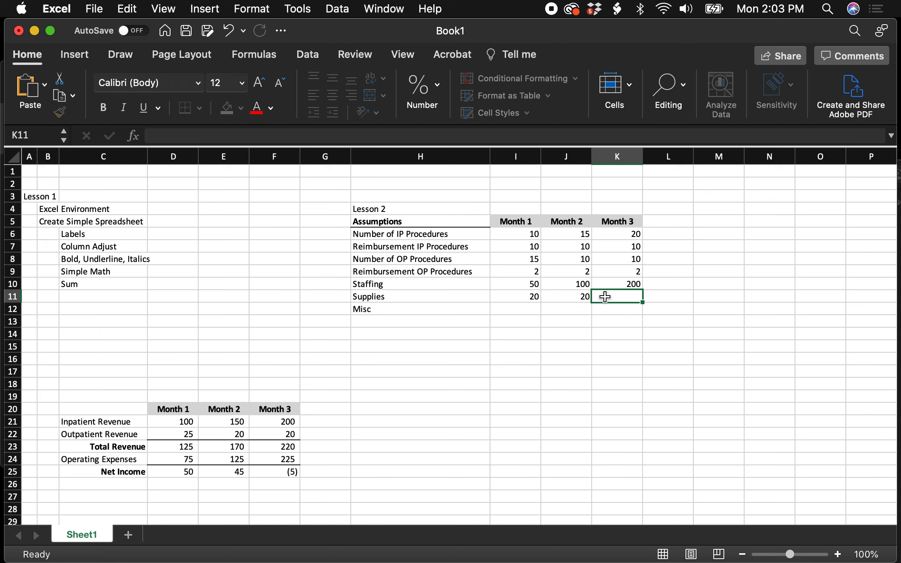
text(20)
- Fill the Month 1 Supplies value in I11 across to J11:K11 for Months 2 and 3
click(527, 297)
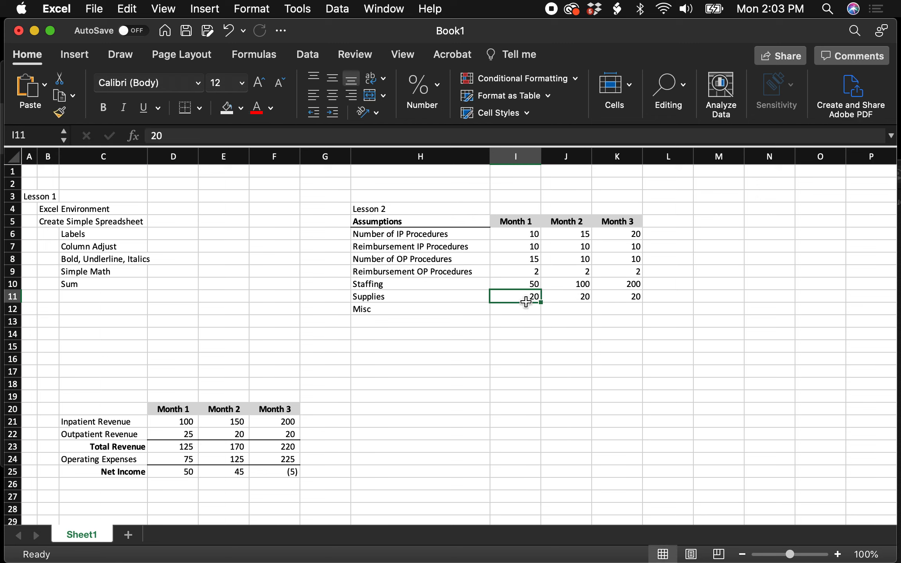
click(526, 310)
click(528, 296)
drag(540, 303, 633, 305)
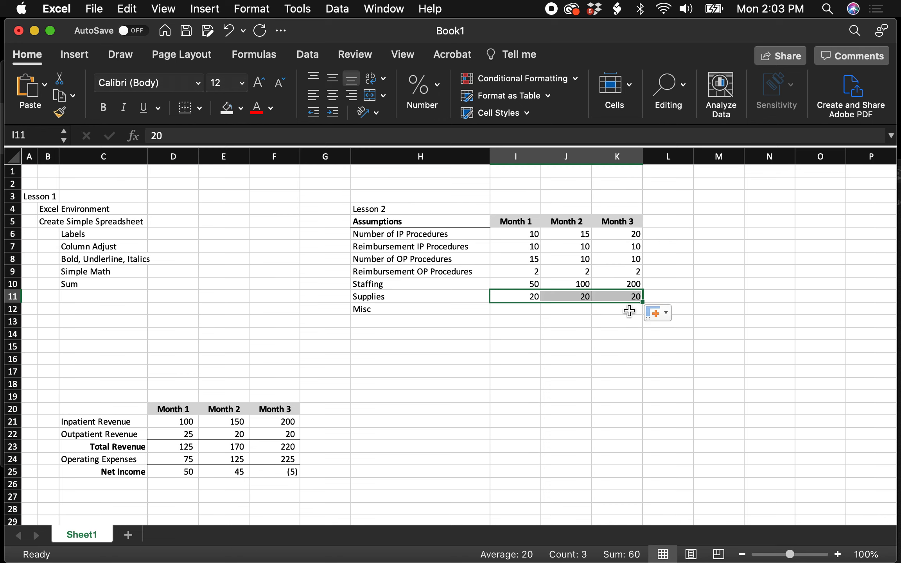
- Enter 5 for Misc in I12 and fill it across Months 2 and 3
click(520, 314)
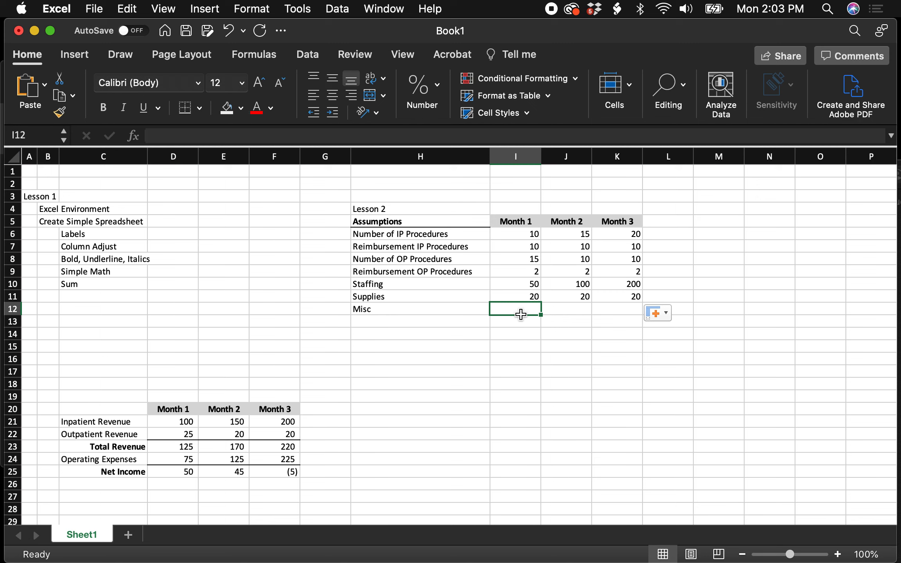
text(5)
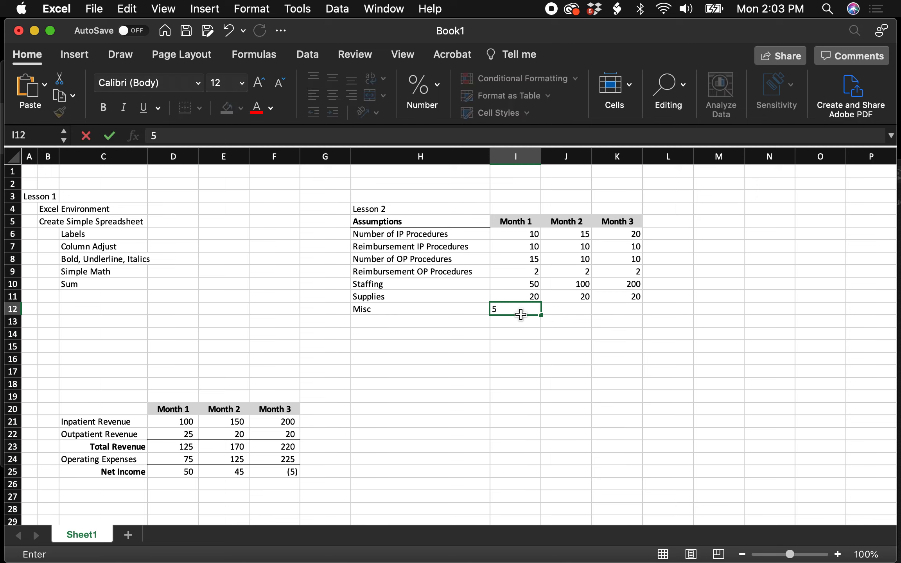
drag(541, 315, 628, 322)
click(550, 357)
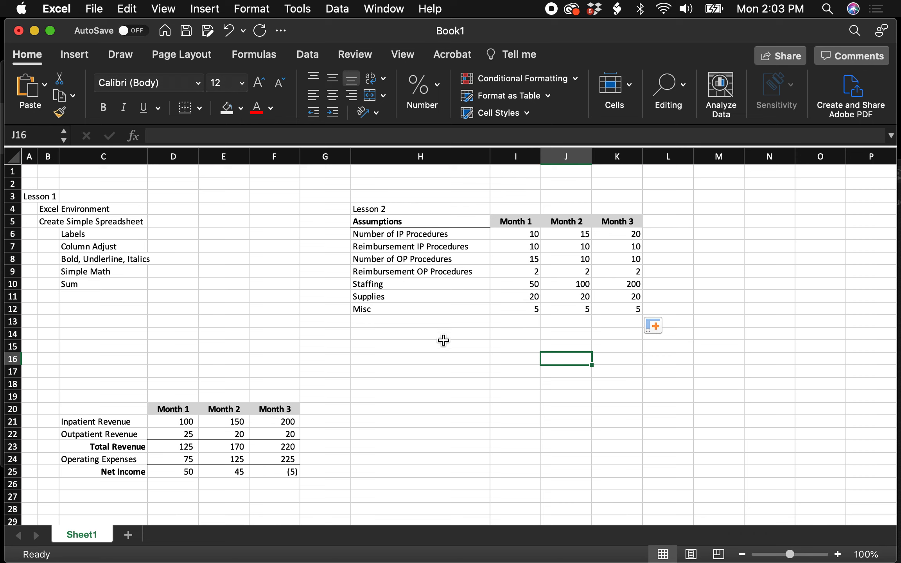
- Copy the Month 1 to Month 3 headings from D20:F20 into I16:K16
drag(174, 409, 284, 408)
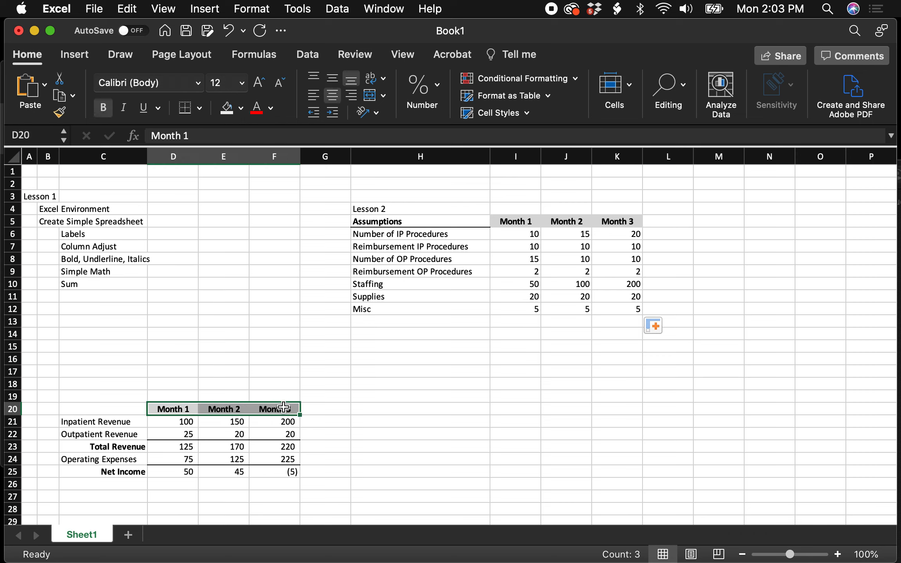
key(super+c)
click(505, 364)
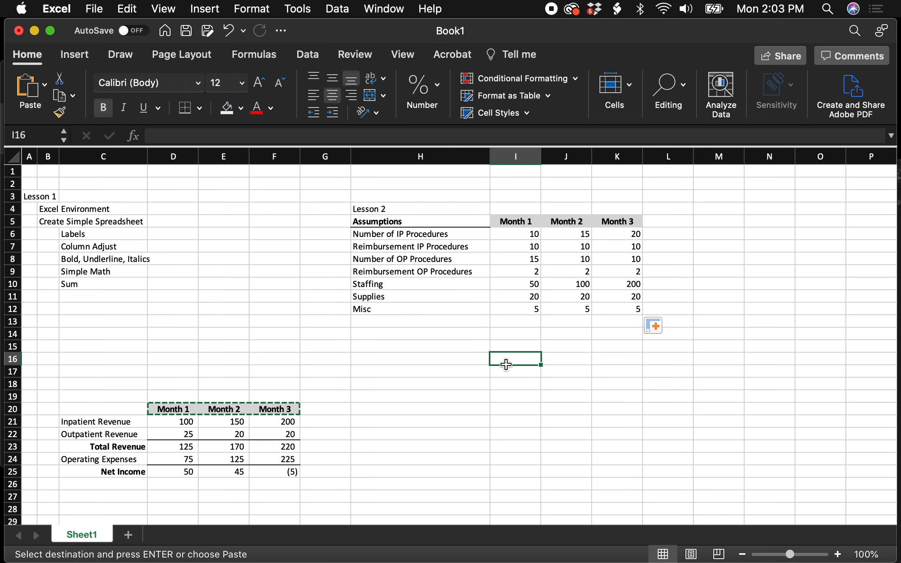
key(super+v)
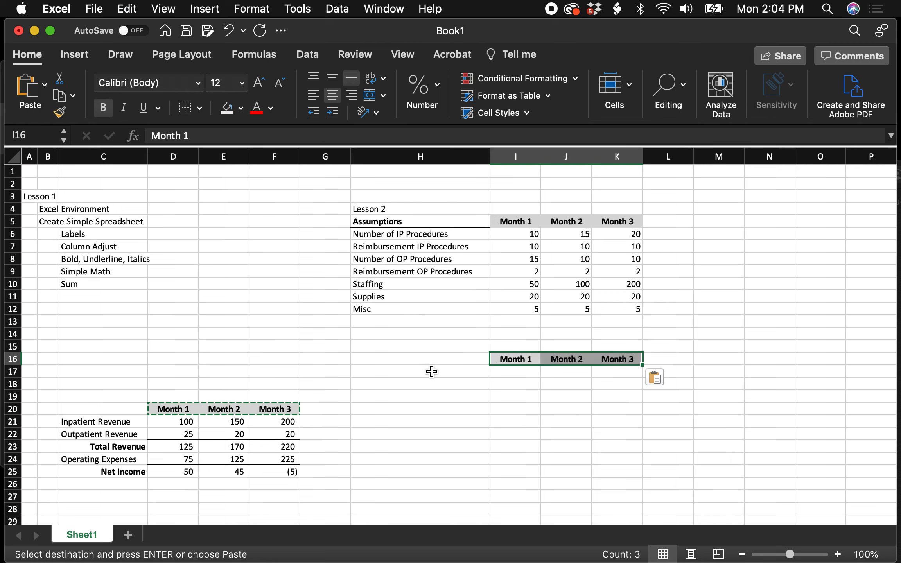
- Label the first row under the new month headings, cell H17, "Inpatient Revenue"
click(429, 371)
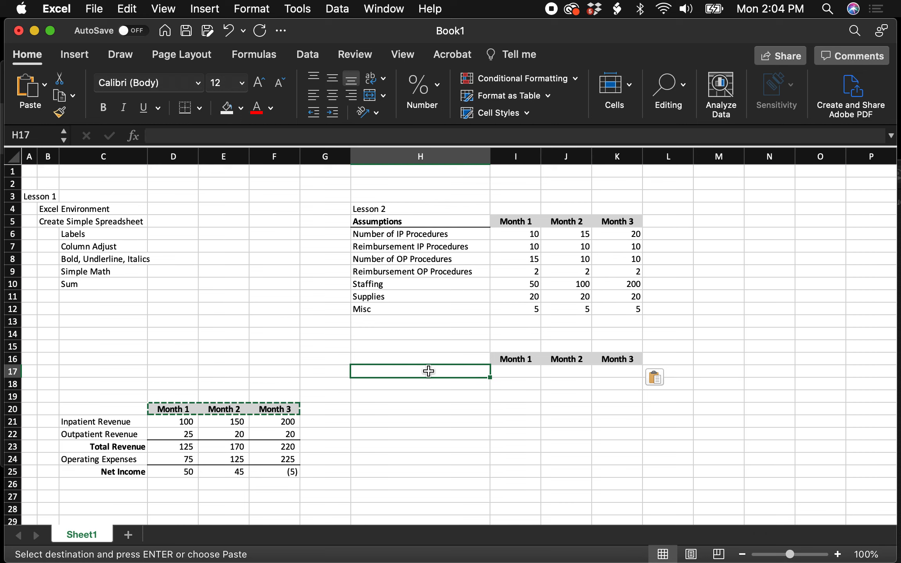
text(Inpatient )
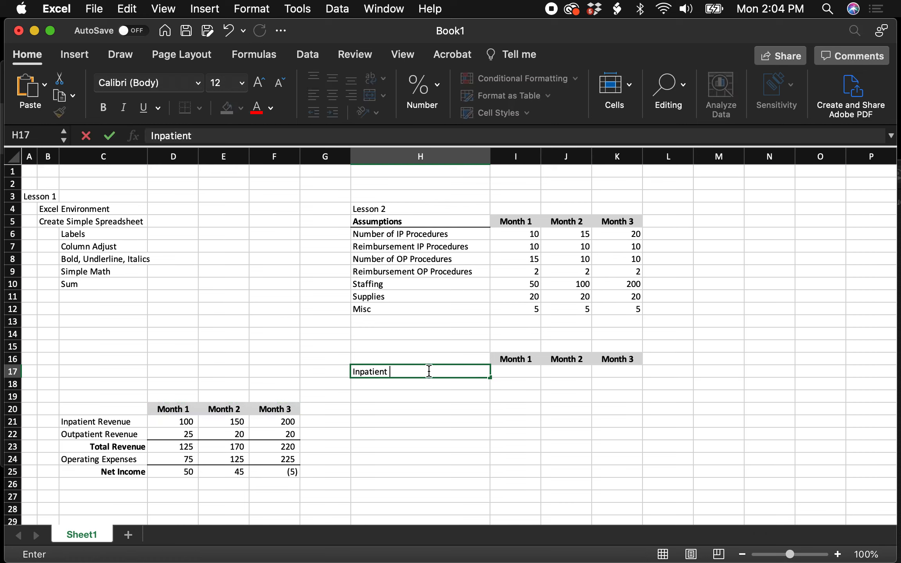
text(Revenue)
key(Tab)
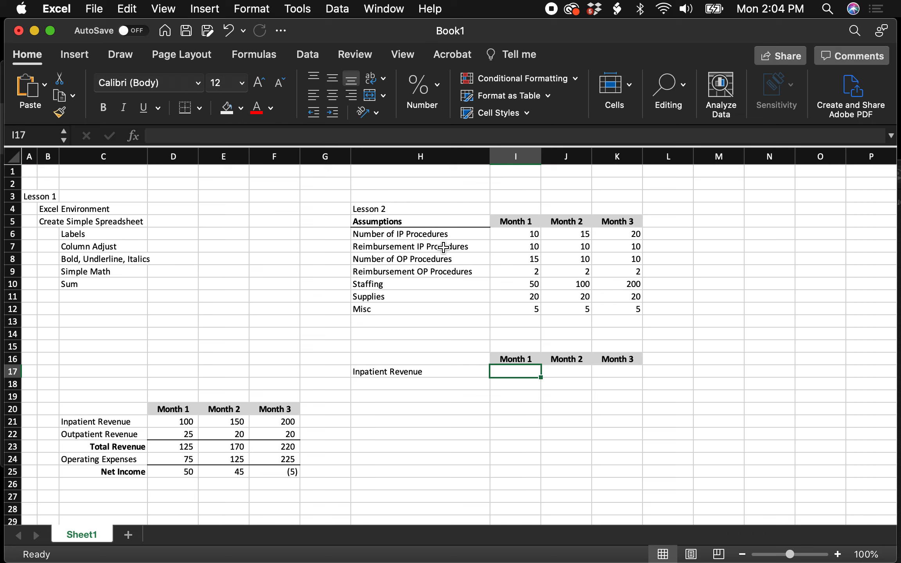
- Calculate Month 1 Inpatient Revenue in I17 as procedures times reimbursement with =I6*I7
text(=)
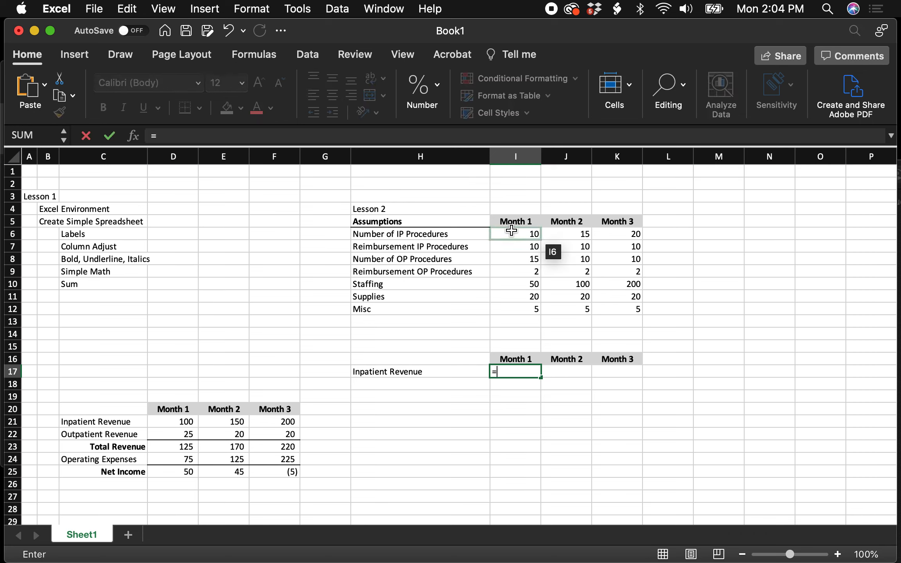
click(516, 235)
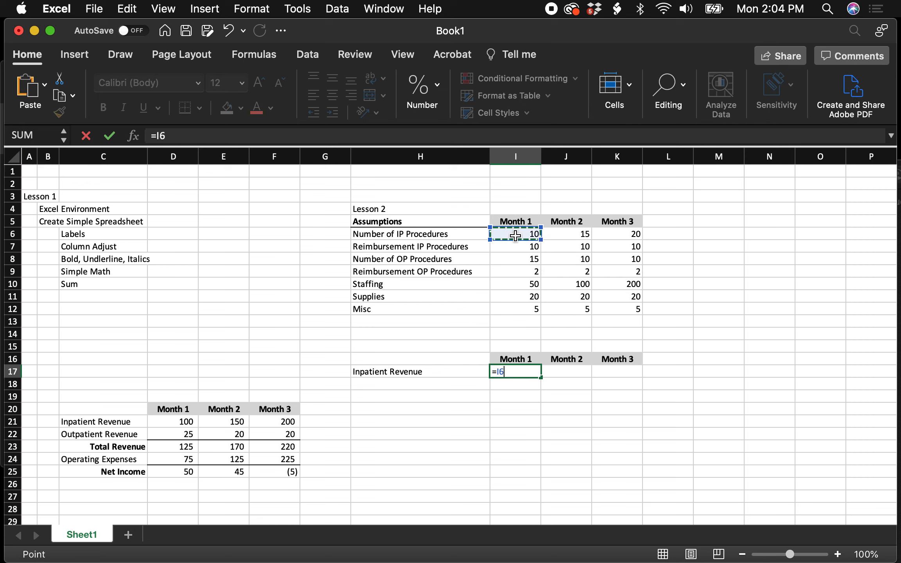
text(*)
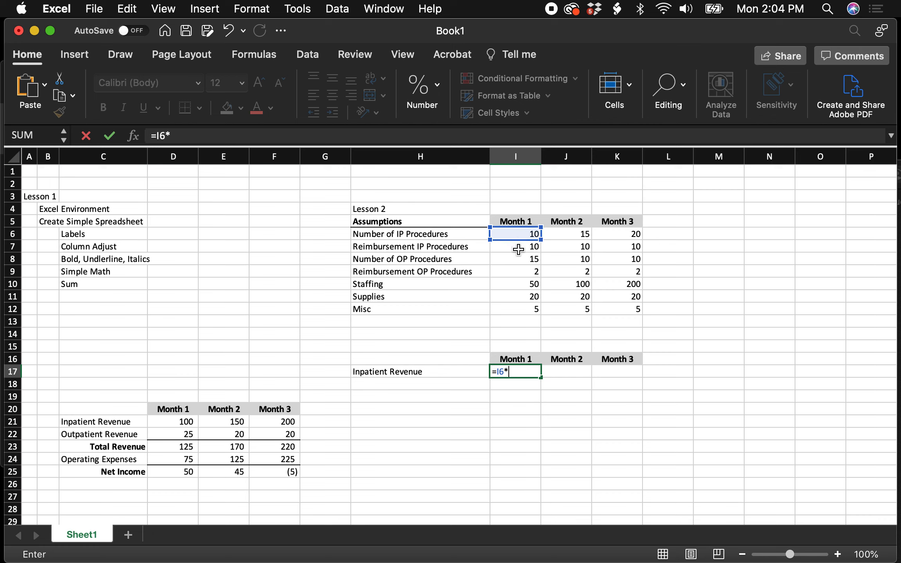
click(518, 250)
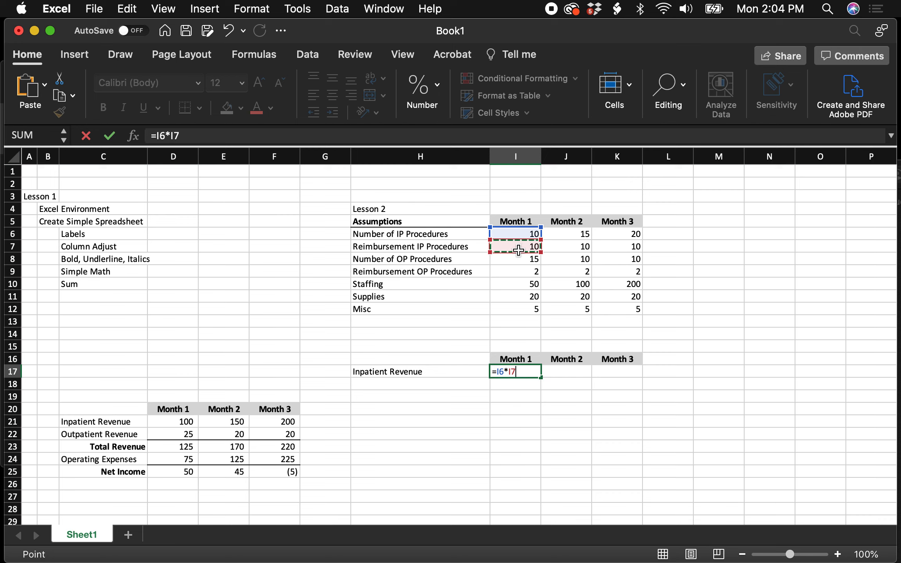
key(Return)
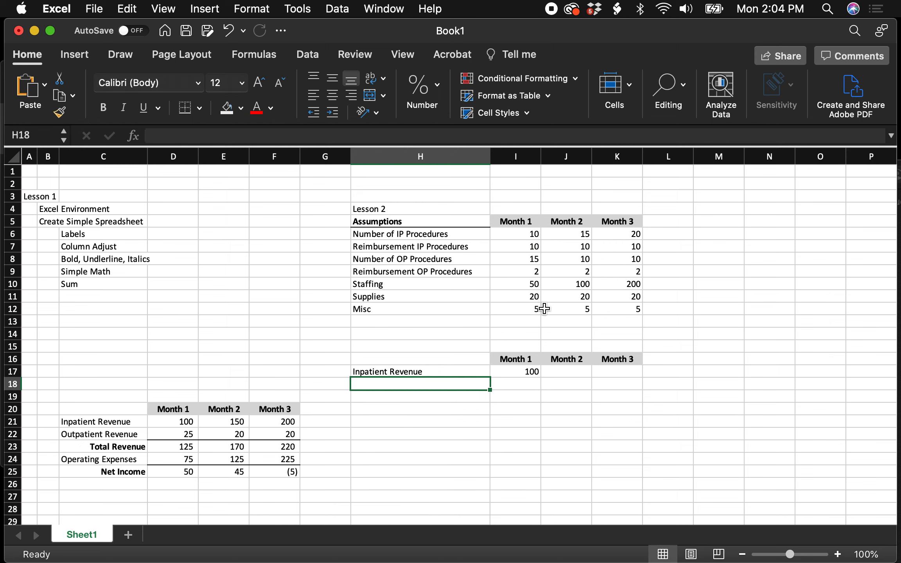
click(533, 371)
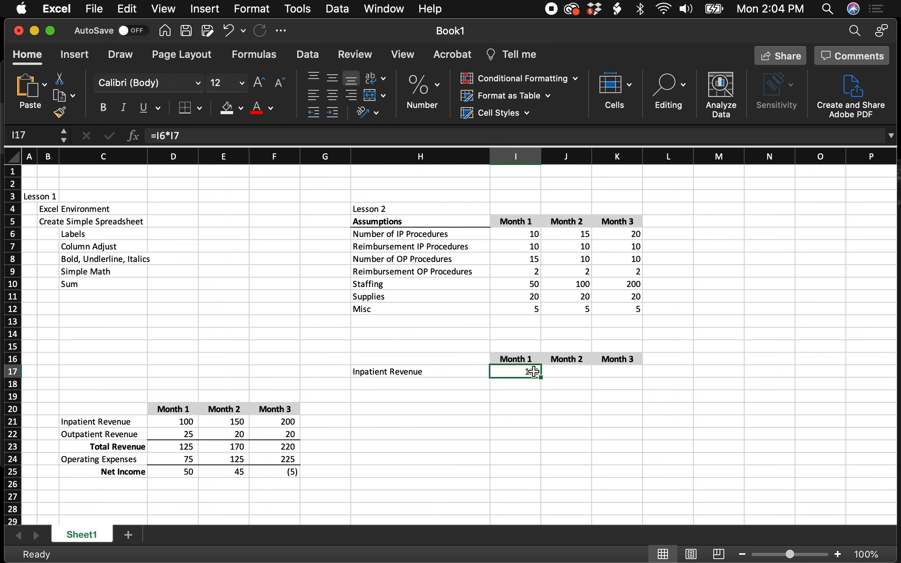
- Calculate Month 2 Inpatient Revenue in J17 with the formula =J6*J7
click(562, 373)
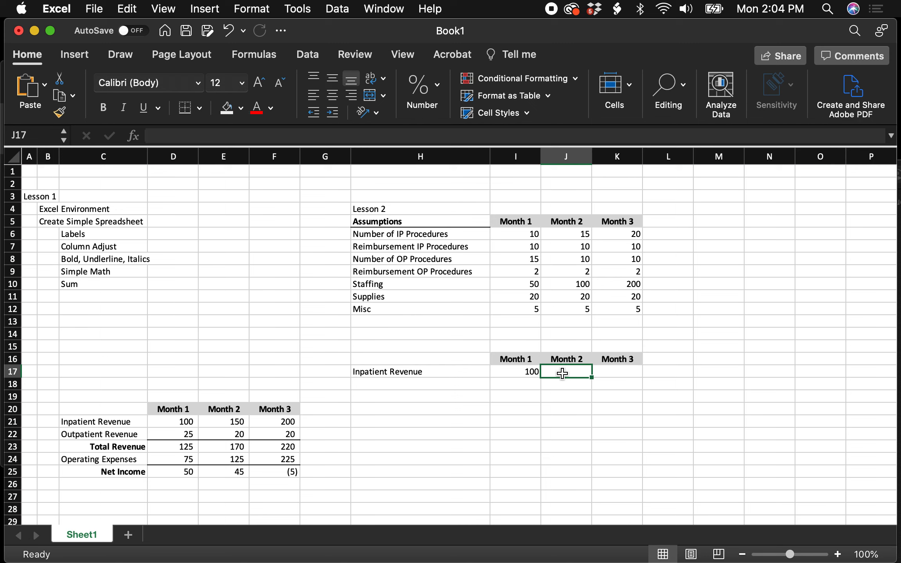
text(=)
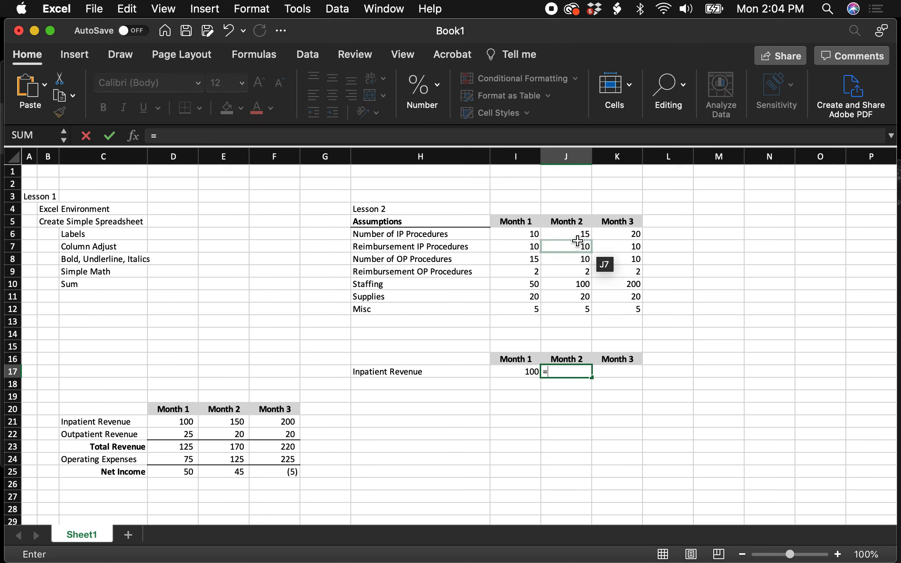
click(579, 234)
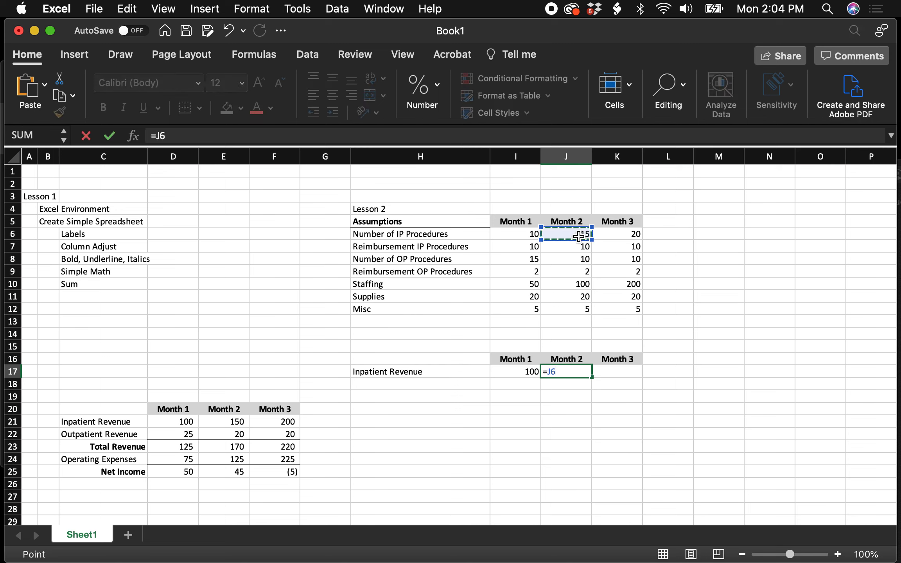
text(*)
click(581, 247)
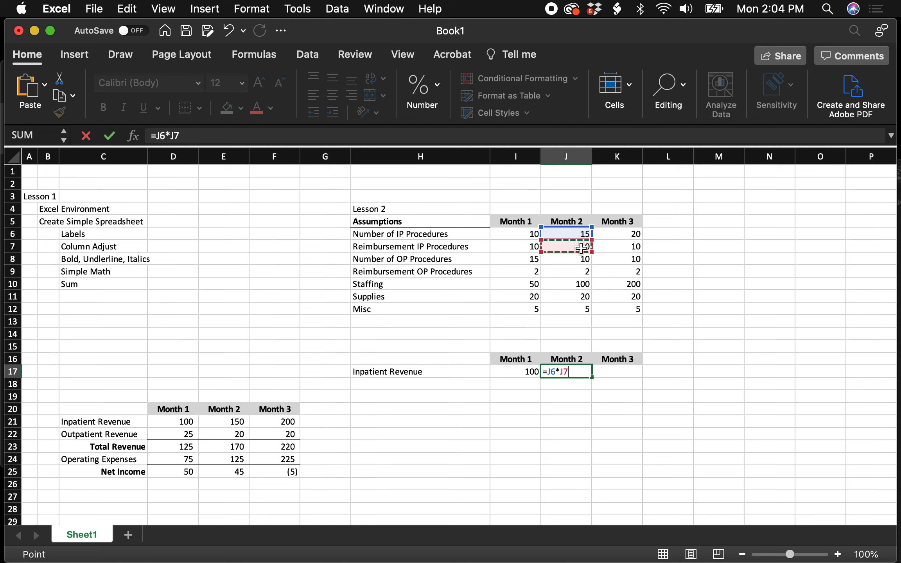
key(Return)
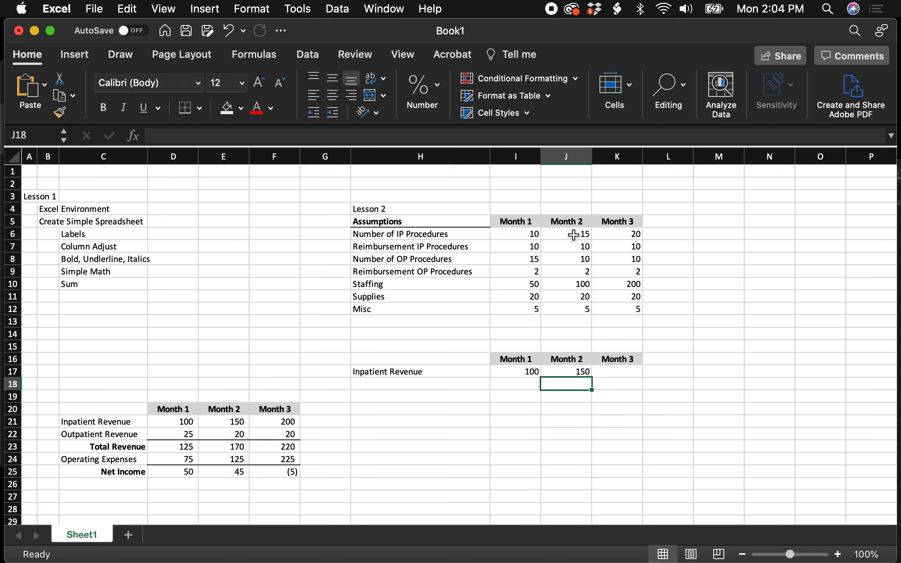
- Fill the Month 2 Inpatient Revenue formula from J17 into K17 for Month 3 and check the copied formula
click(574, 370)
drag(591, 380, 629, 371)
click(628, 371)
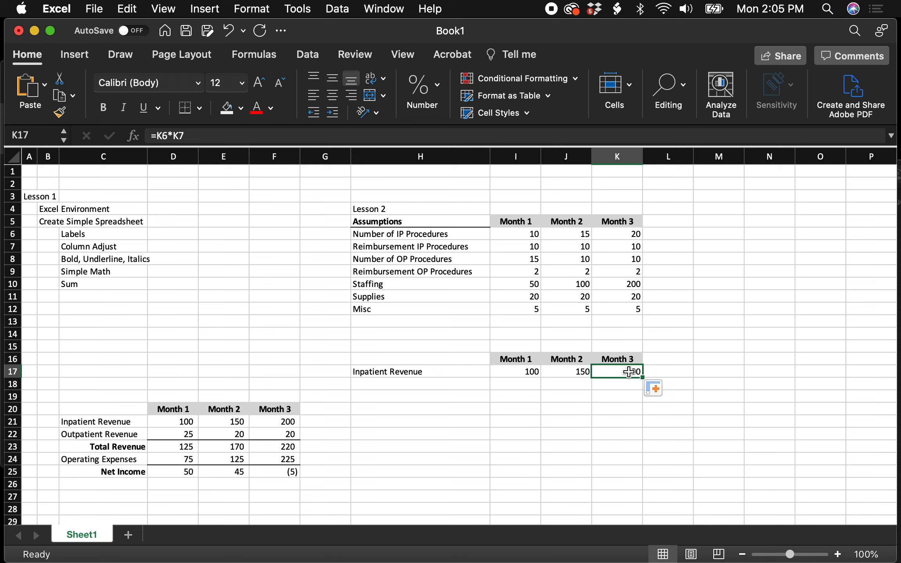
- Enter the row label "Oupatient Revenue" in H18 below Inpatient Revenue
click(417, 385)
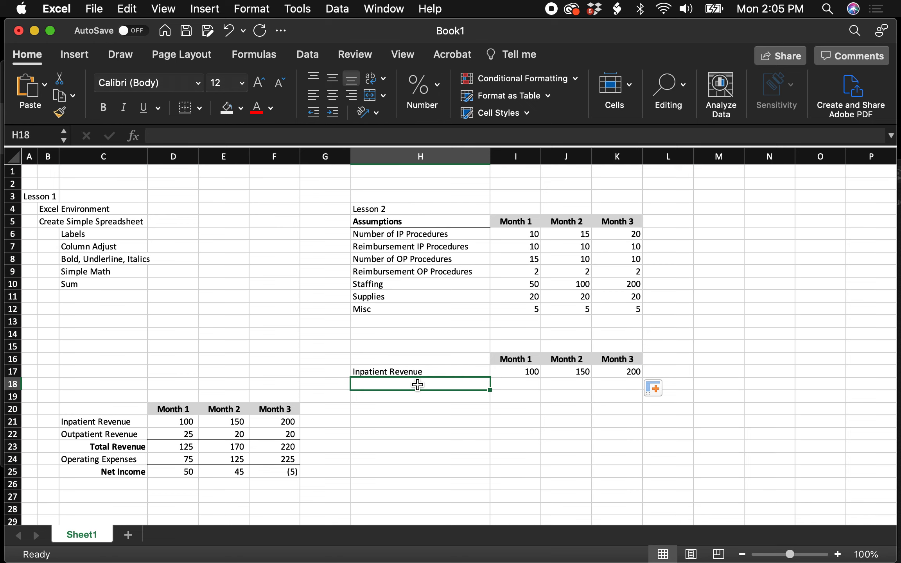
text(Oupat)
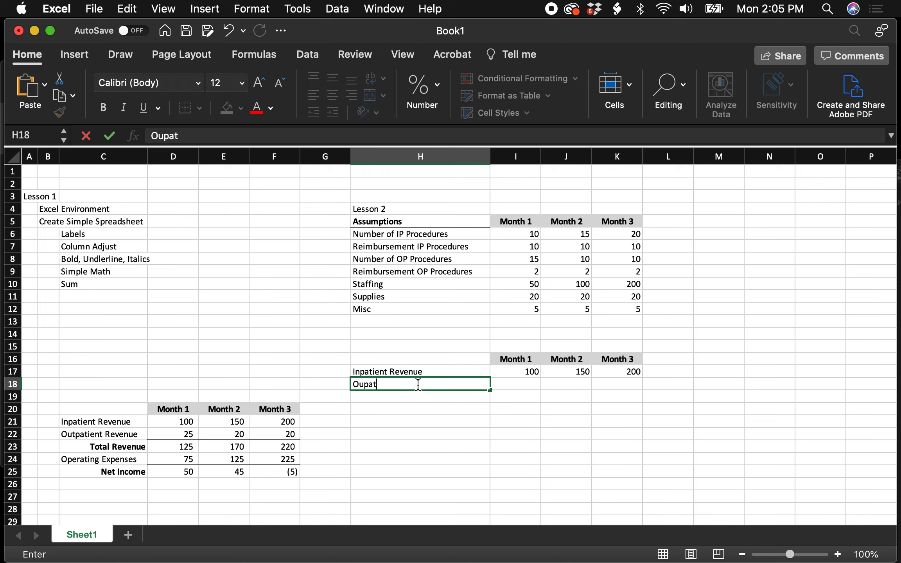
text(ient Revenue)
key(Tab)
- Calculate Month 1 outpatient revenue in I18 as OP procedures times OP reimbursement with =I8*I9
text(=)
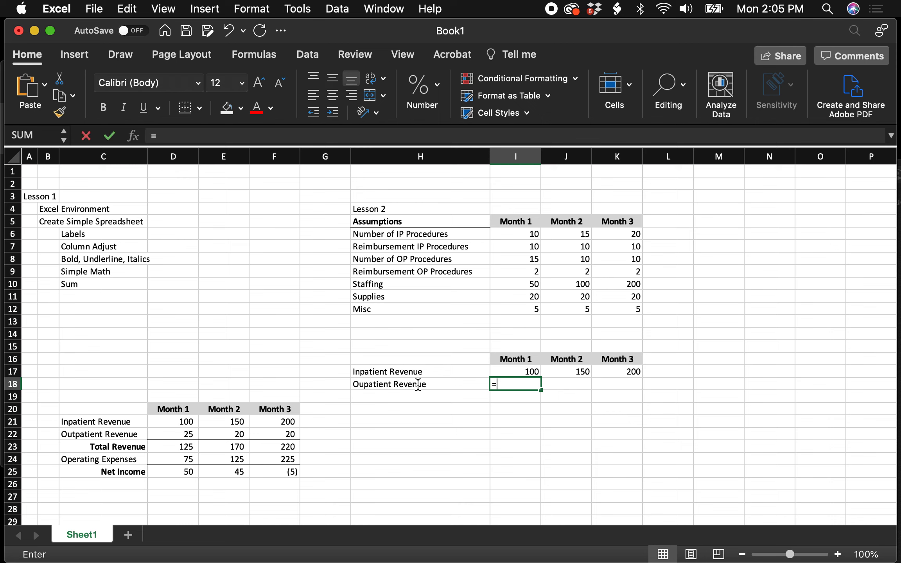
click(523, 255)
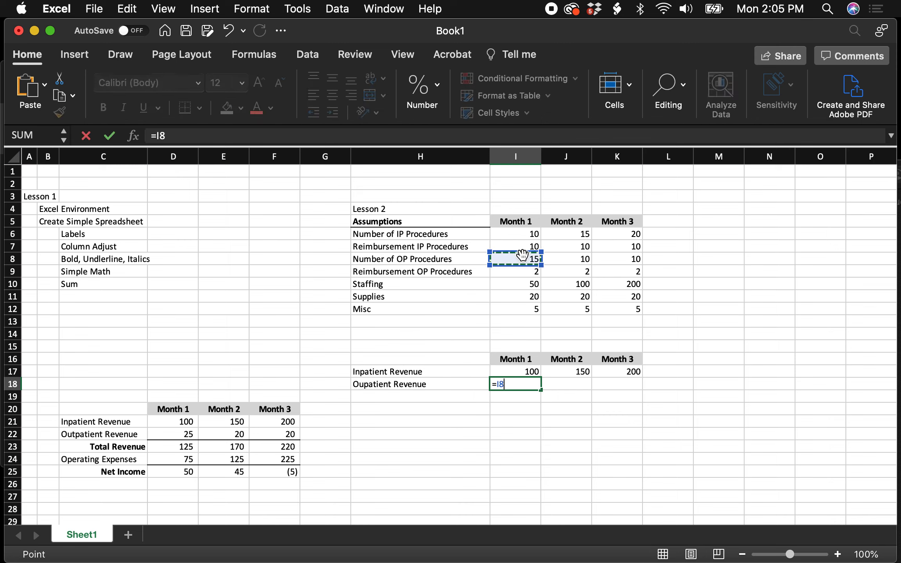
text(*)
click(528, 273)
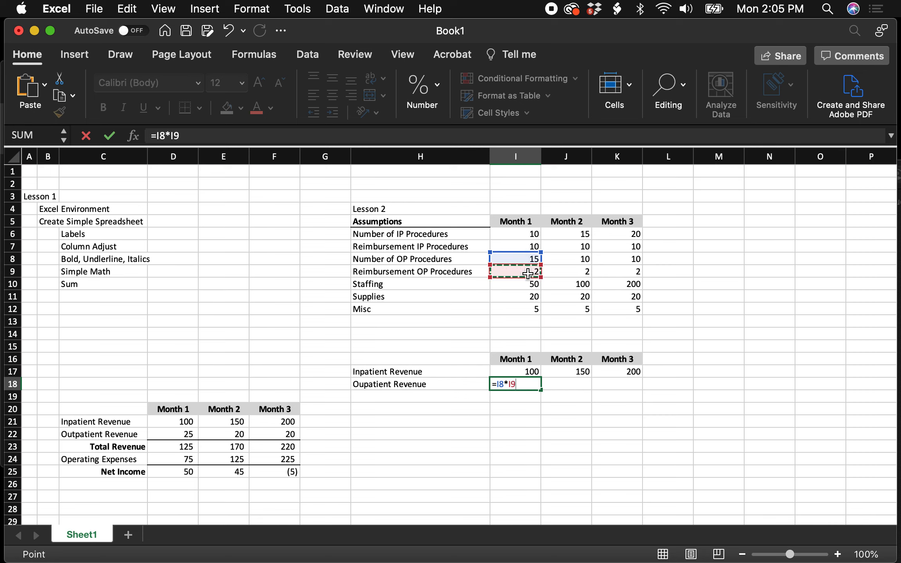
key(Return)
- Fill the outpatient revenue formula from I18 across J18:K18 for Months 2 and 3
click(530, 381)
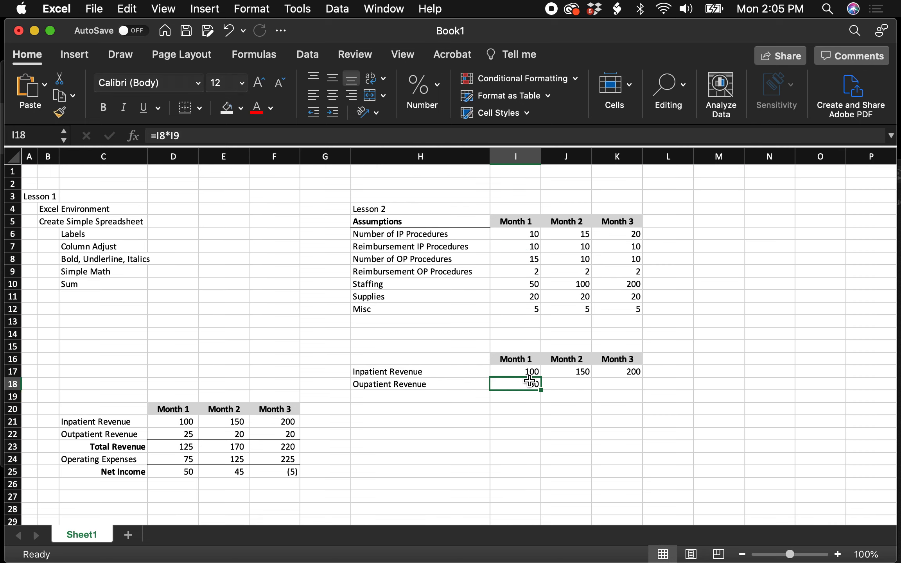
drag(540, 389, 636, 384)
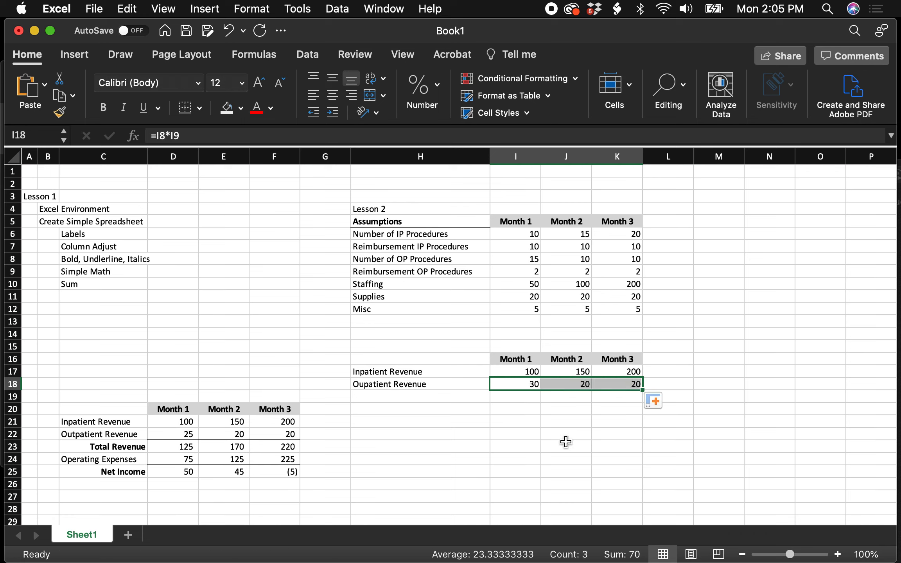
click(566, 442)
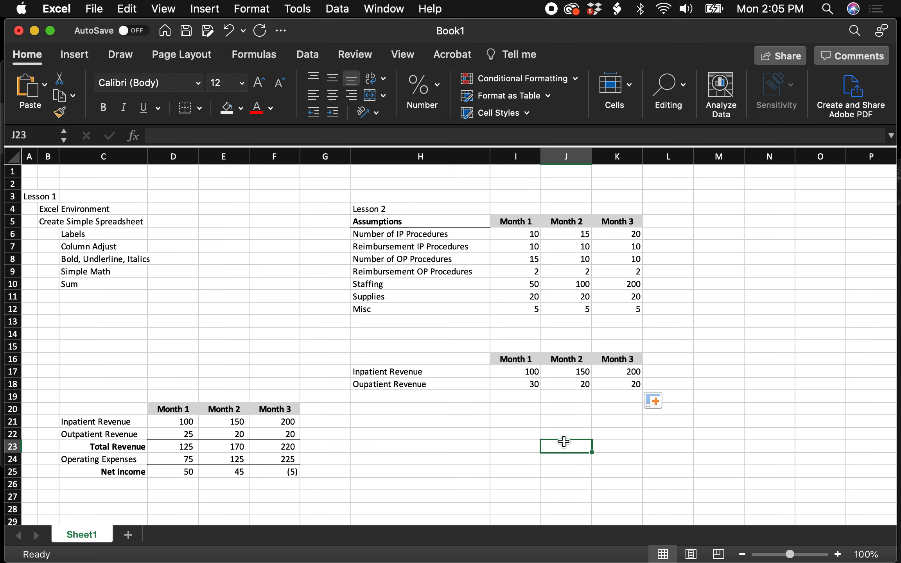
- Enter the row label "Total Revenue" in H19
click(447, 397)
text(To)
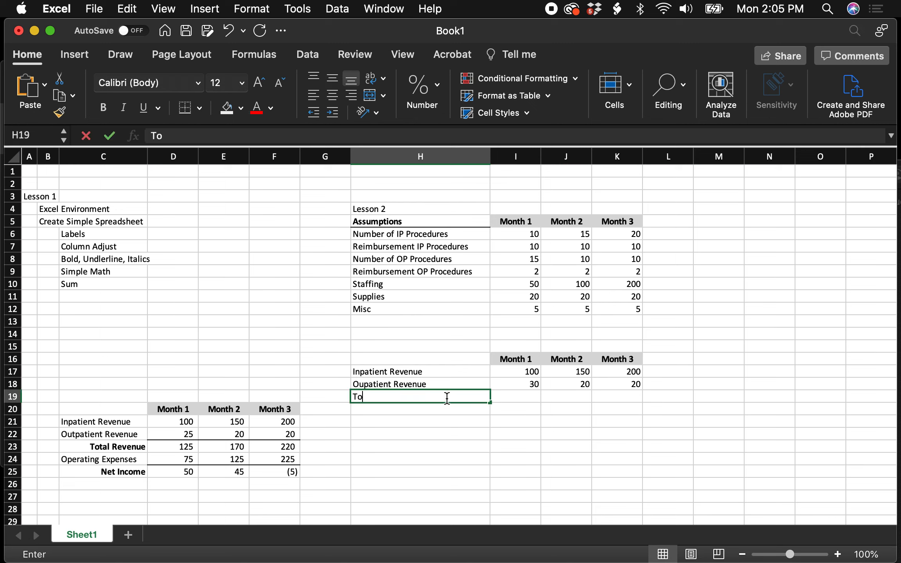
text(tal R)
text(even)
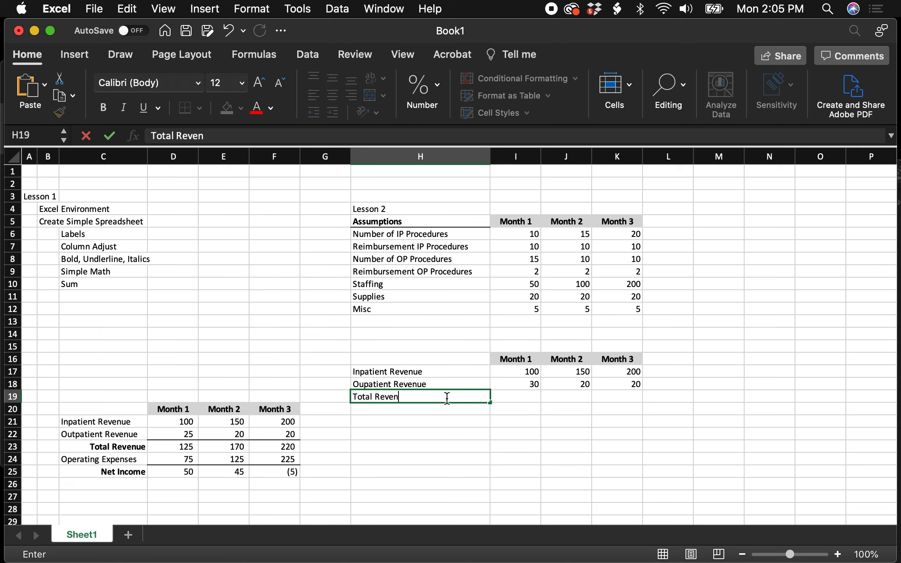
text(ue)
key(Return)
- Right-align the Total Revenue label in H19 and make it bold
click(436, 397)
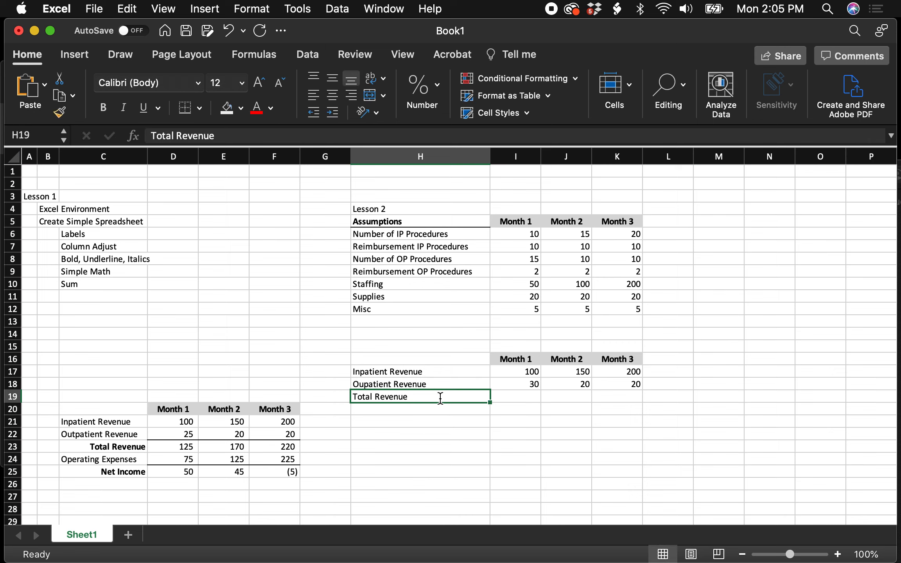
click(351, 95)
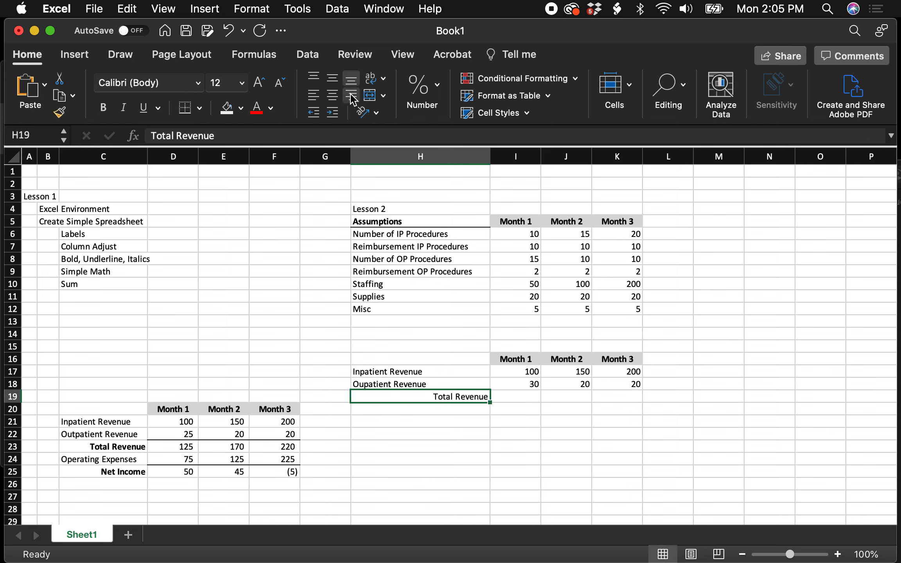
click(103, 107)
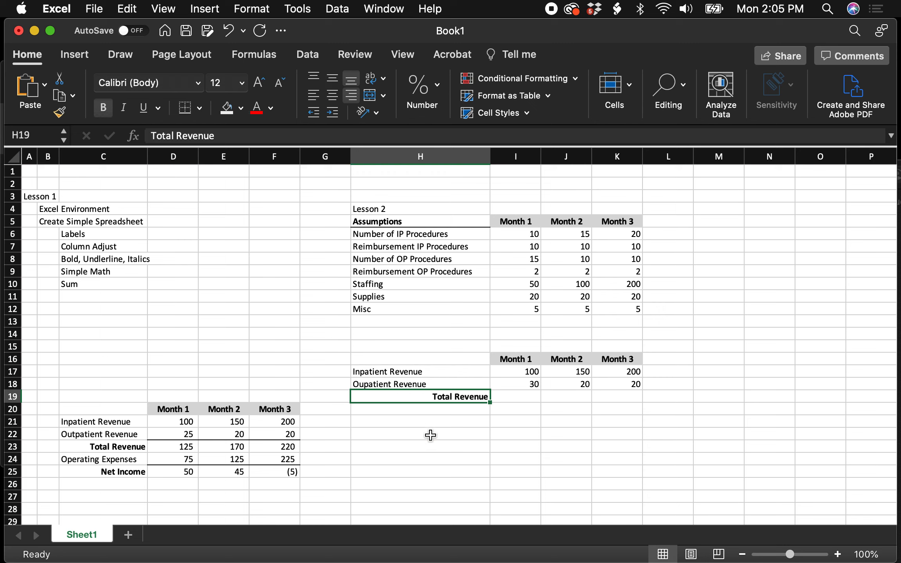
click(462, 445)
- Add a bottom border under the outpatient revenue values in I18:K18
drag(521, 383, 614, 384)
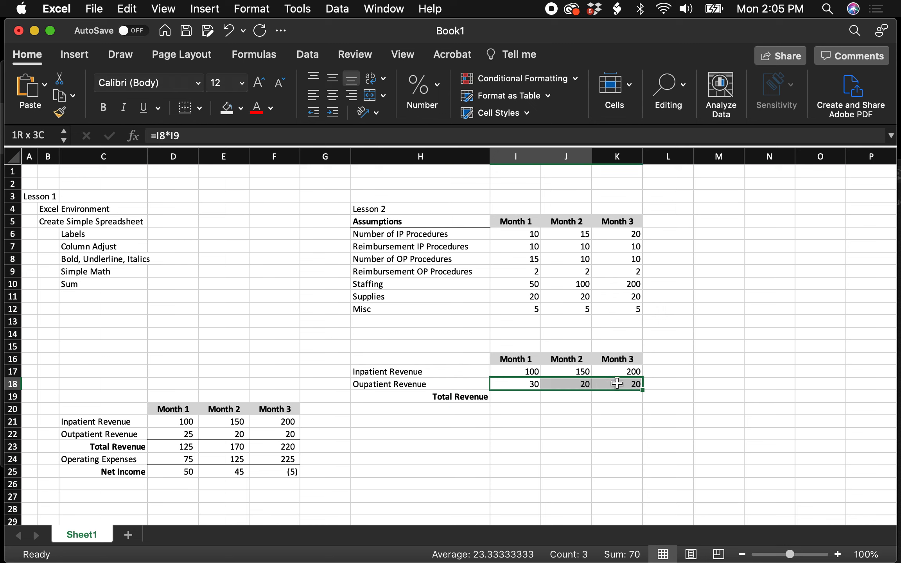
click(186, 113)
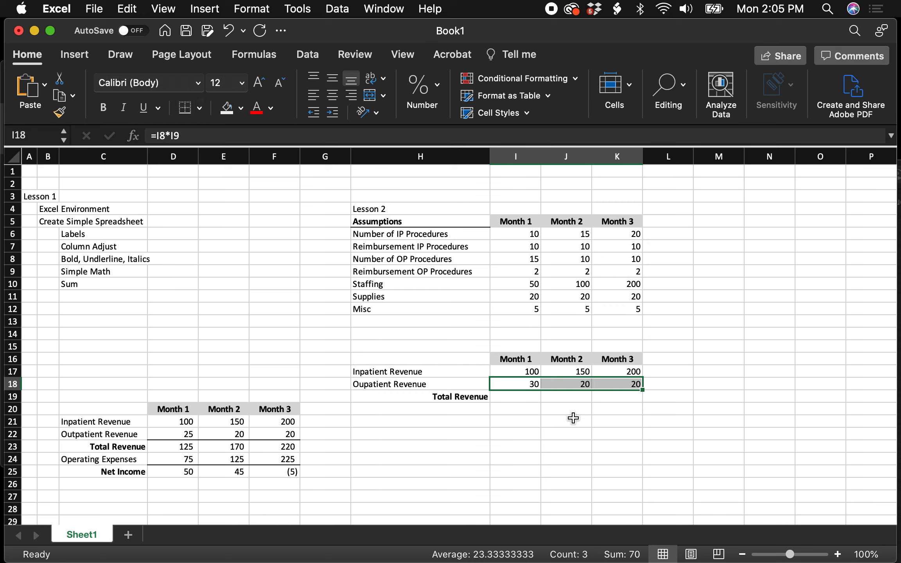
- Calculate Month 1 total revenue in I19 with the formula =SUM(I17:I18)
click(529, 397)
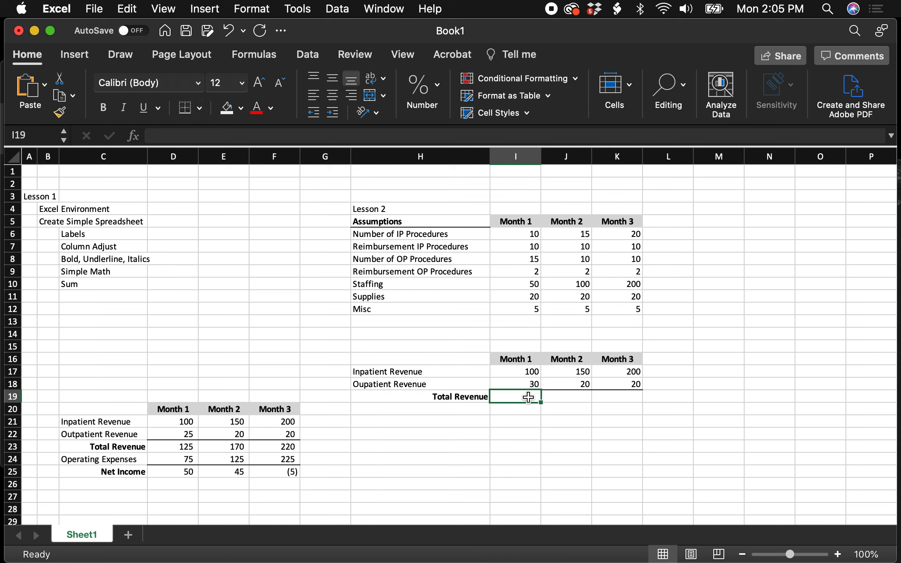
text(=)
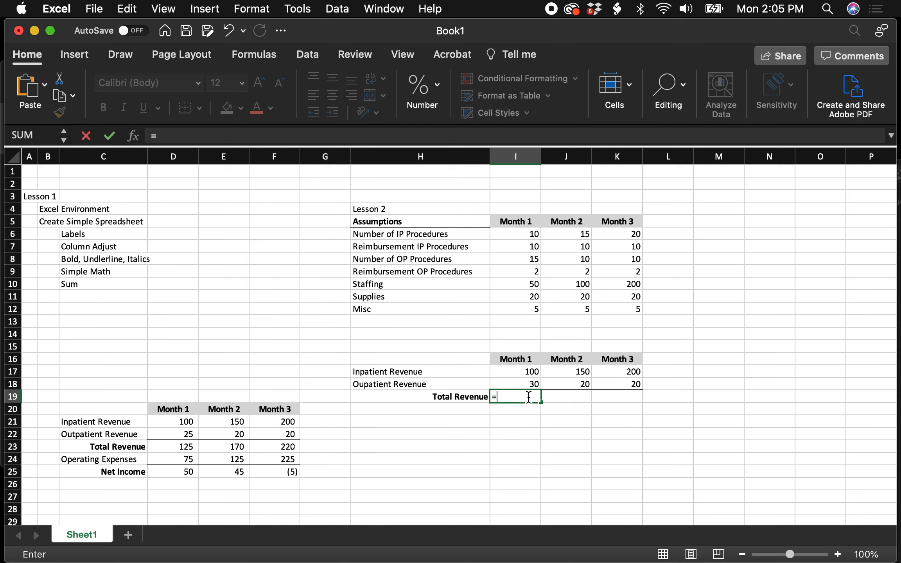
text(sum()
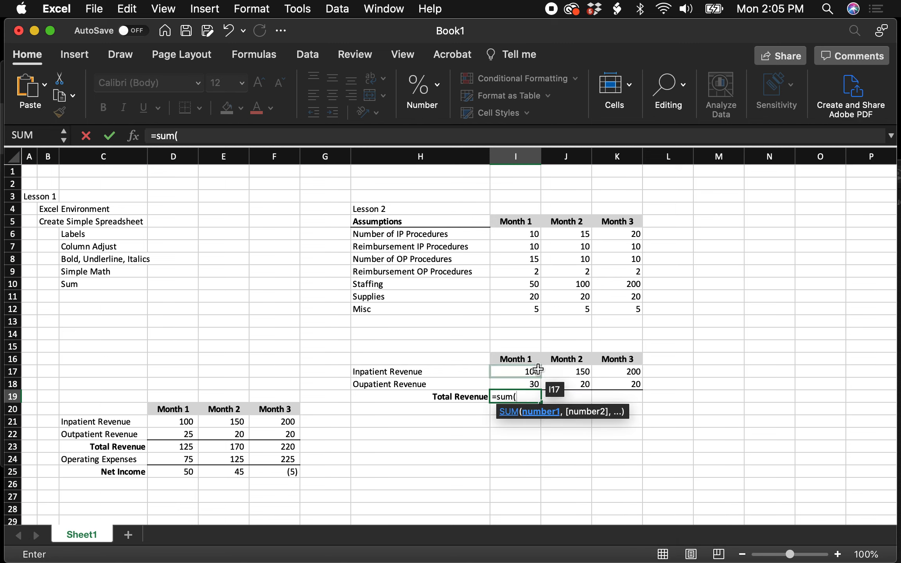
drag(526, 371, 536, 383)
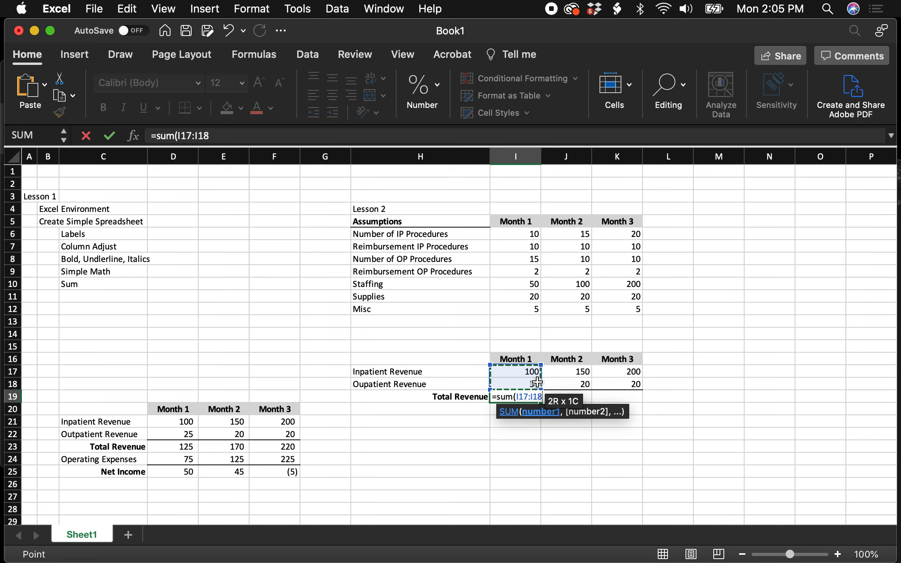
text())
key(Return)
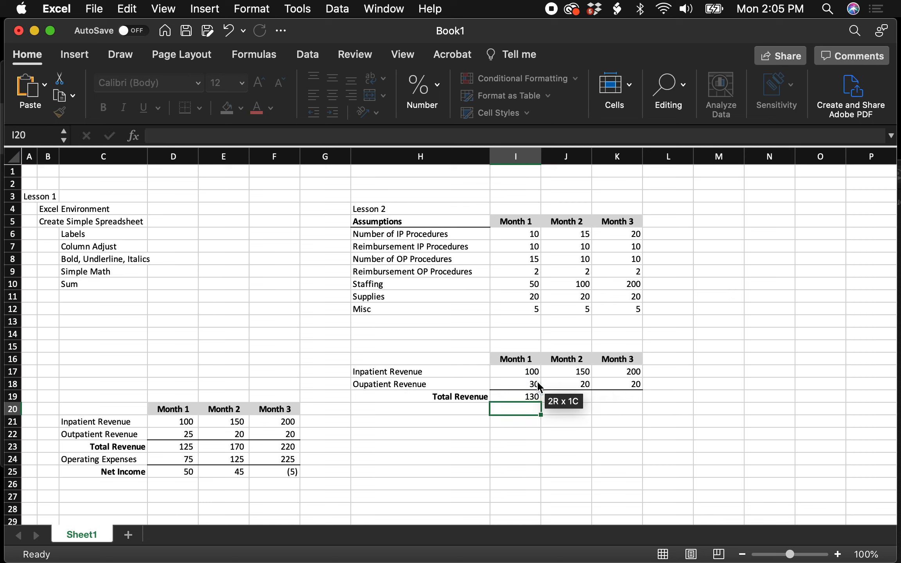
- Calculate Month 2 total revenue in J19 by adding the two revenue cells with =J17+J18
click(562, 398)
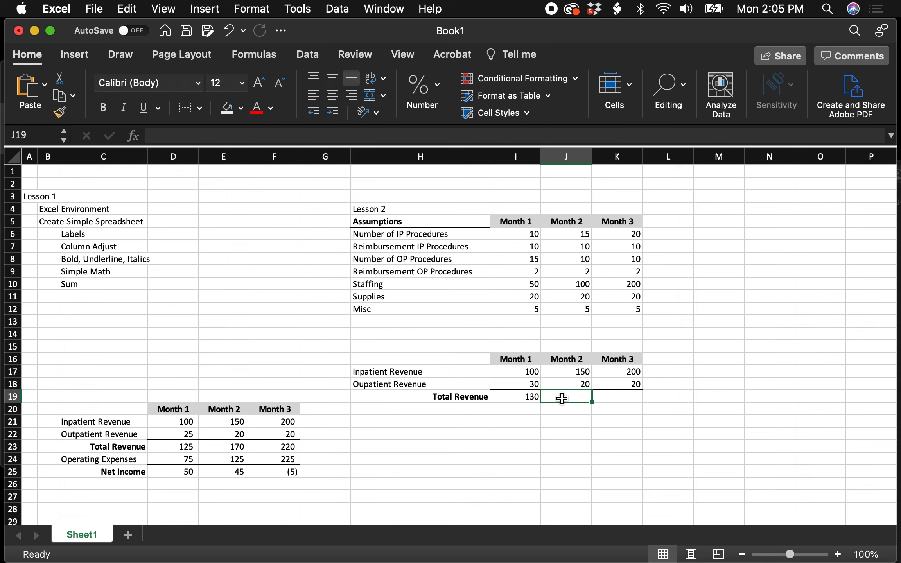
text(=)
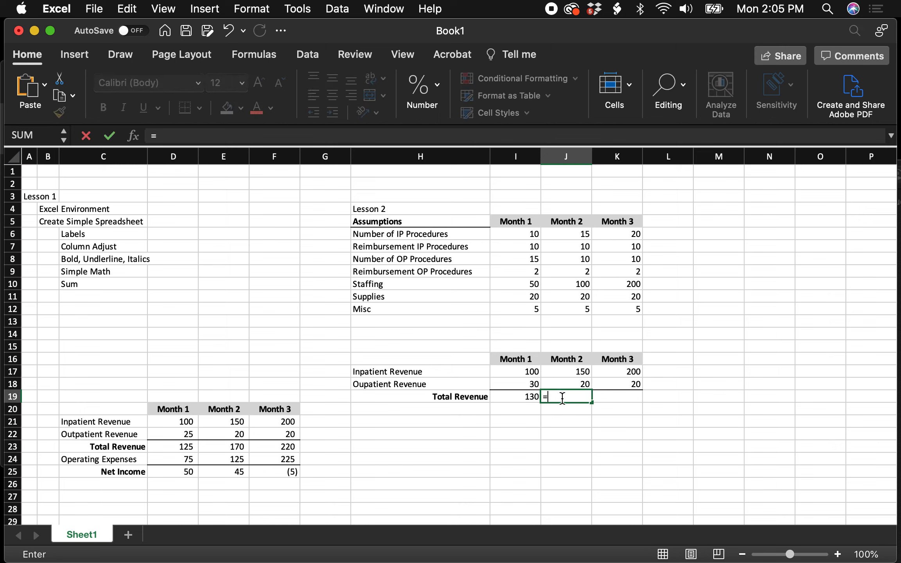
click(578, 372)
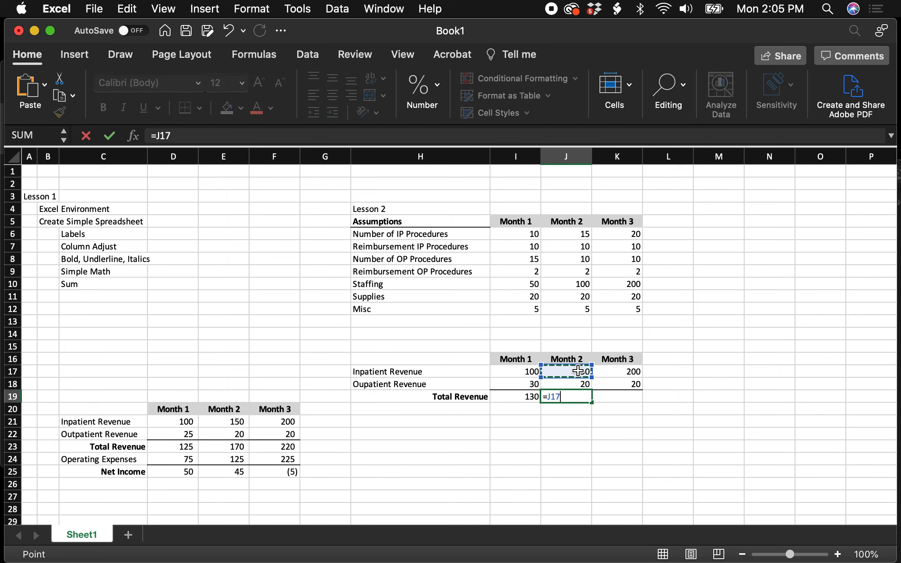
text(+)
click(584, 384)
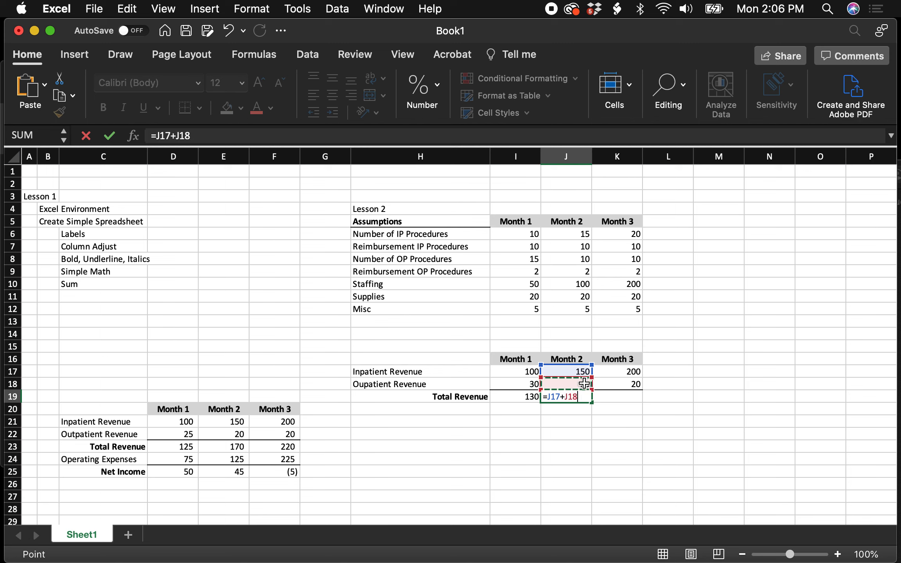
key(Return)
- Fill the total revenue formula from J19 into K19 for Month 3
click(590, 396)
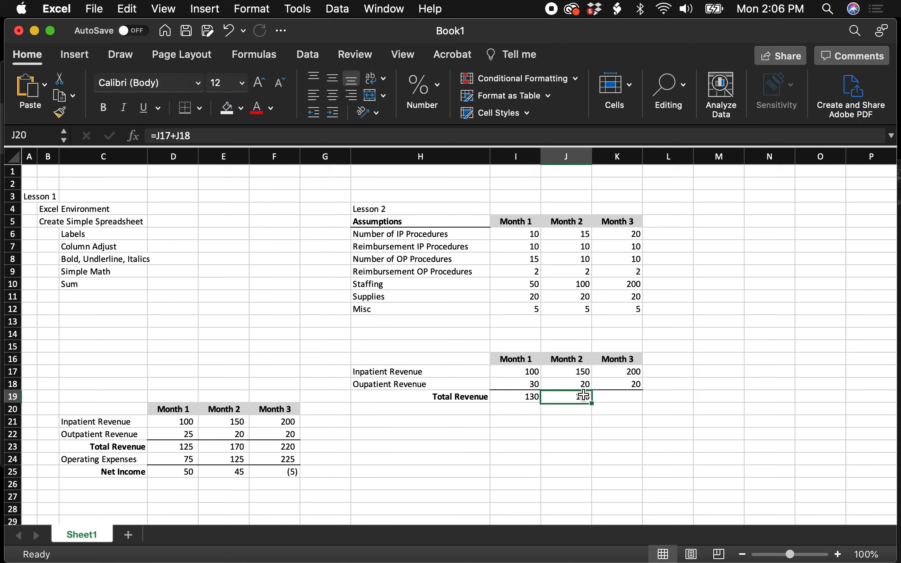
drag(593, 402, 631, 403)
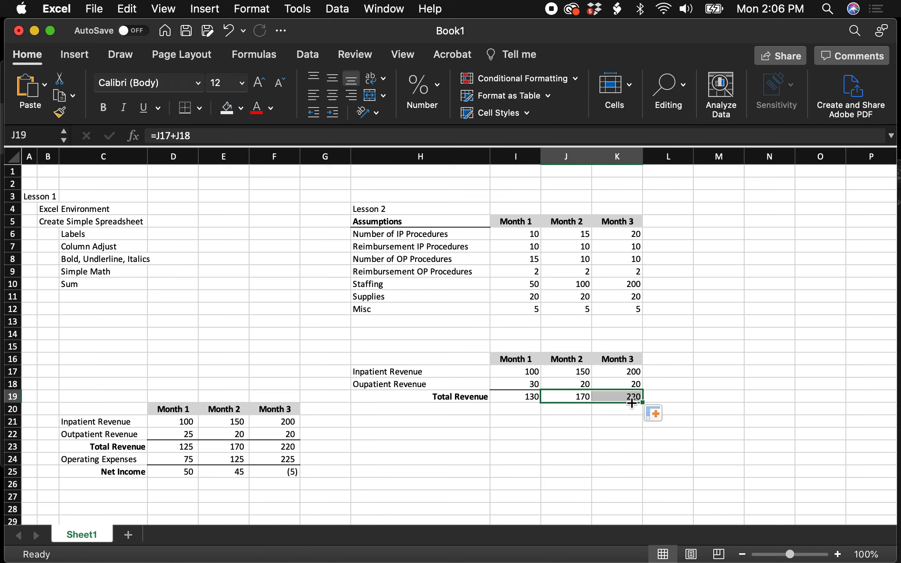
click(617, 434)
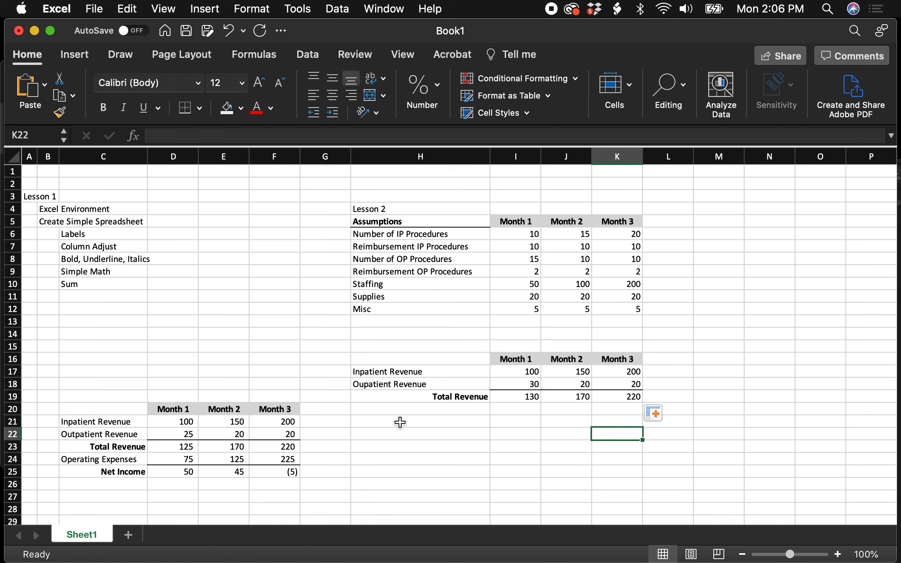
- Enter the section label "Expenses" in H20, below Total Revenue
click(394, 410)
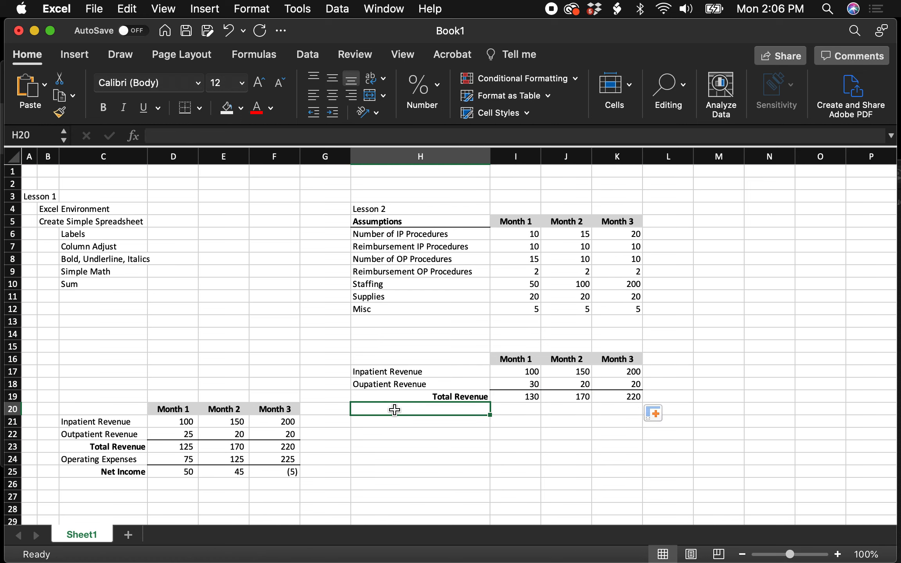
text(Expe)
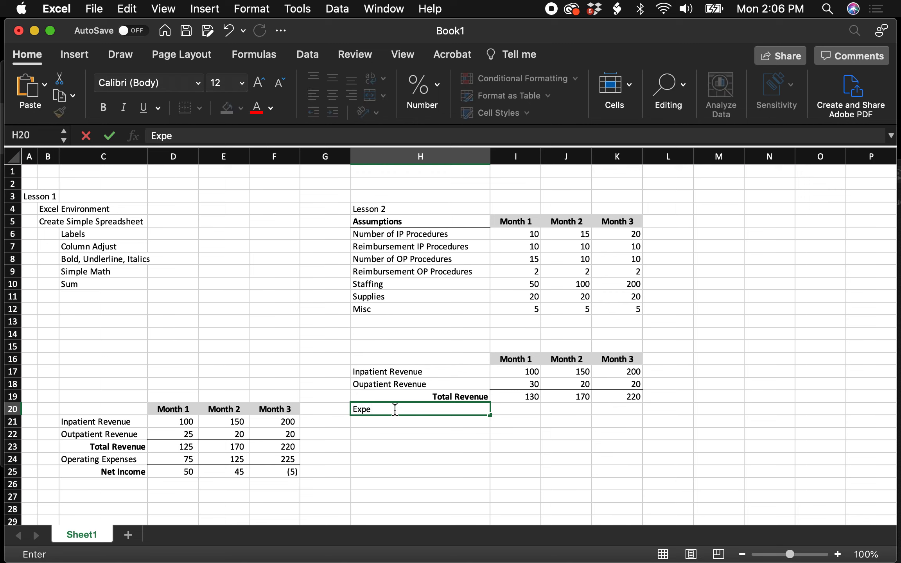
text(nses)
key(Return)
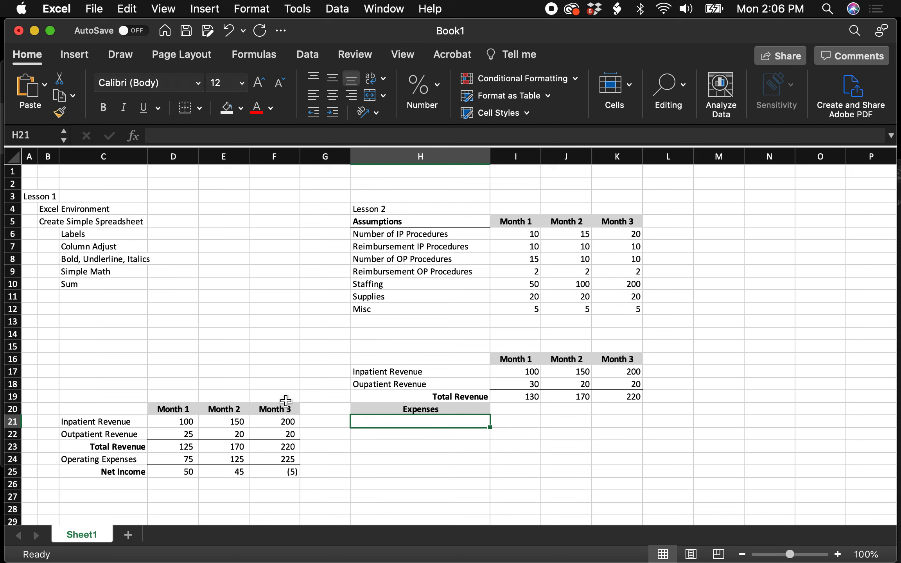
- Reformat the Expenses label in H20 as non-bold, left-aligned text without a fill color
click(409, 409)
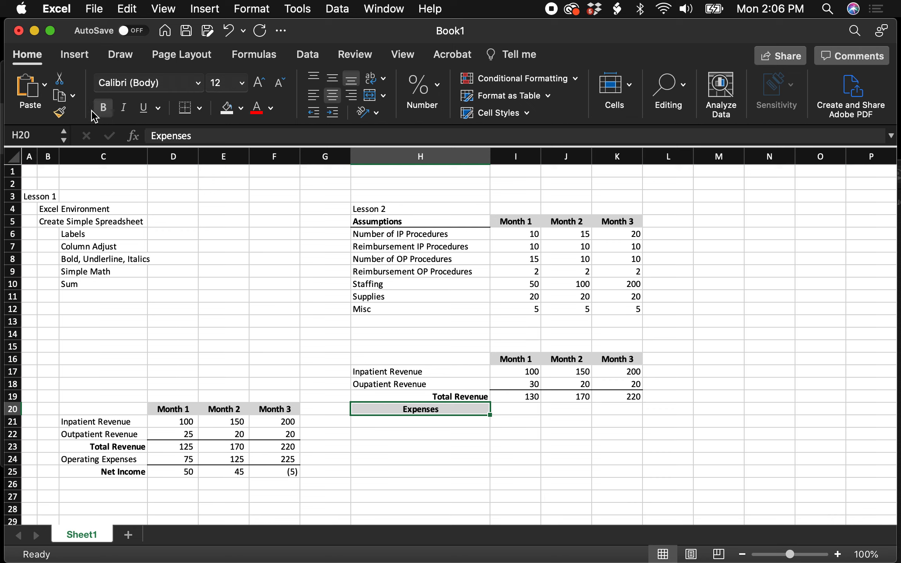
click(108, 112)
click(313, 97)
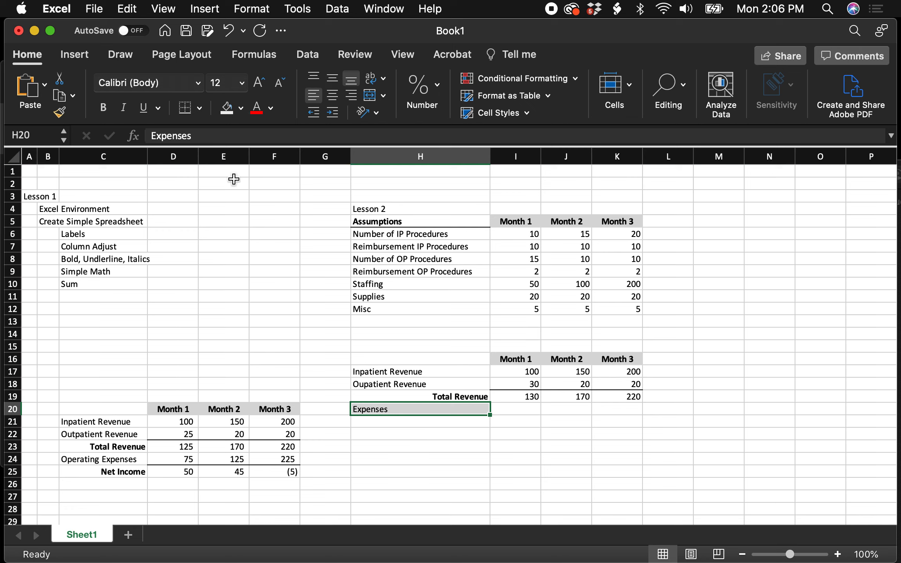
click(241, 111)
click(259, 138)
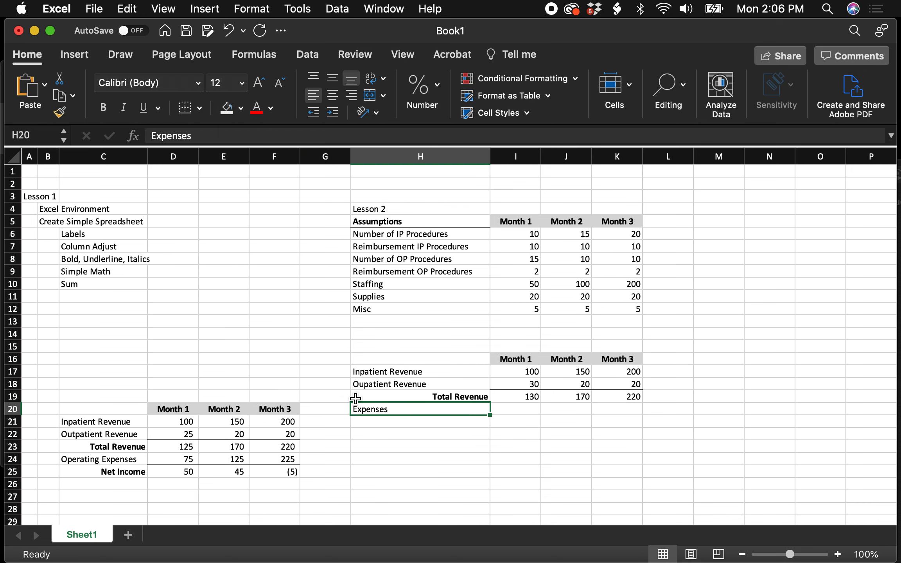
click(370, 432)
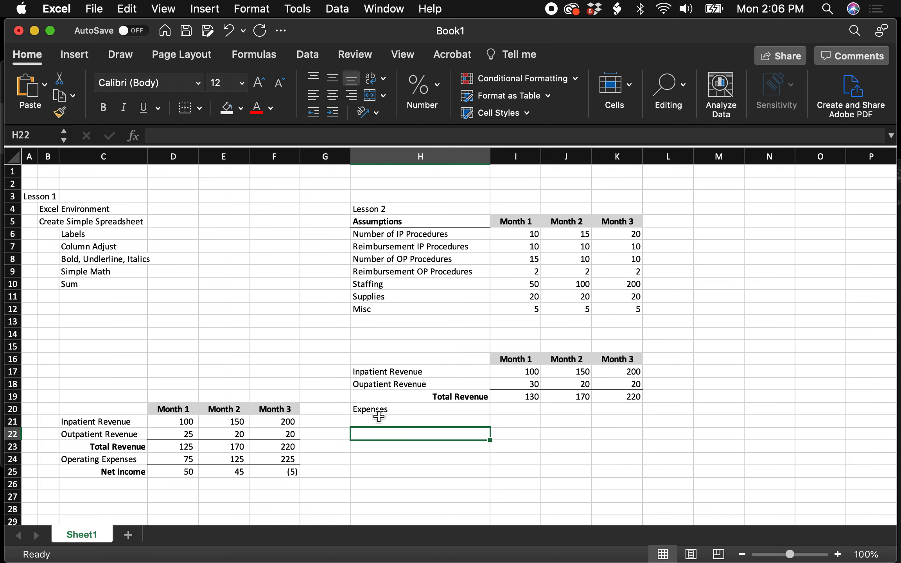
- Enter the expense row labels Salary, Staffing and Supplies in H21:H23
click(379, 417)
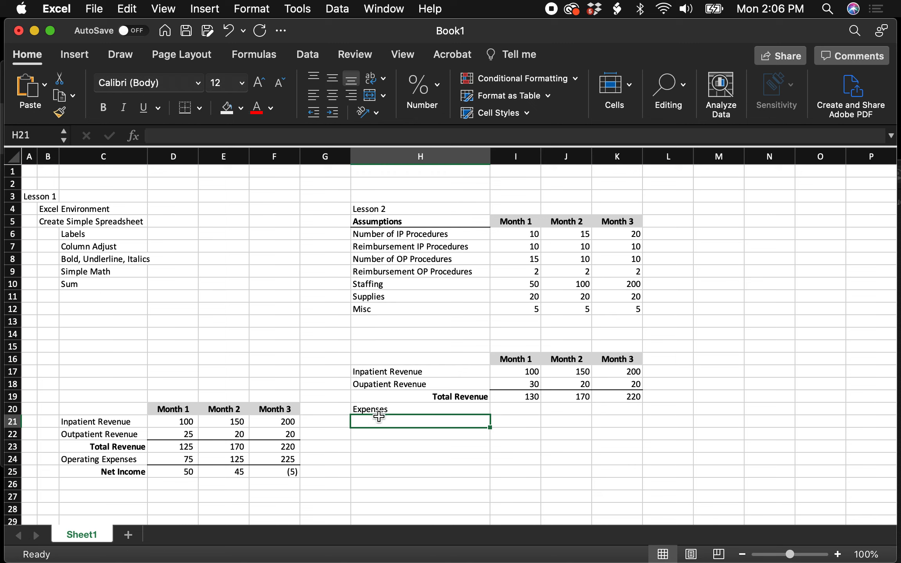
text(Salar)
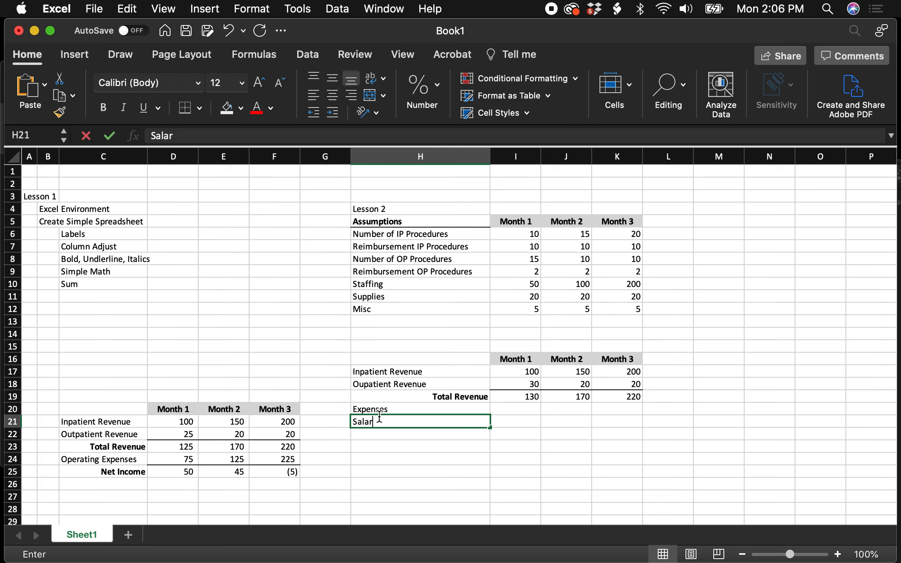
text(y)
key(Return)
text(Sta)
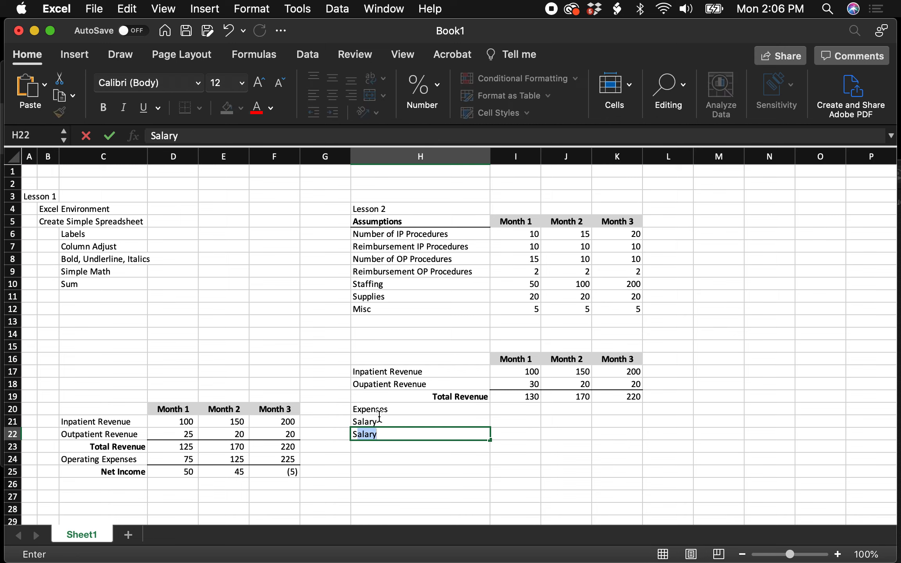
text(ffing)
key(Return)
text(Supplies)
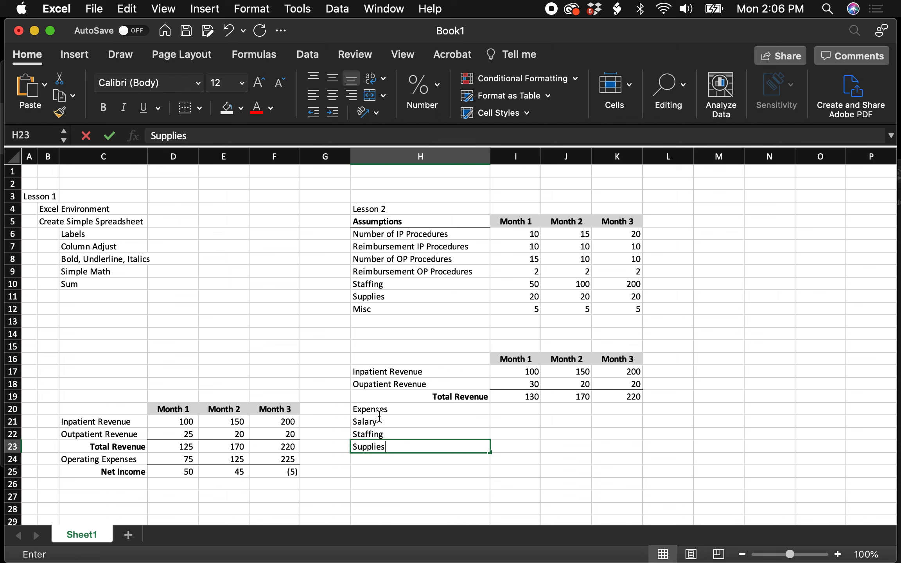
key(Return)
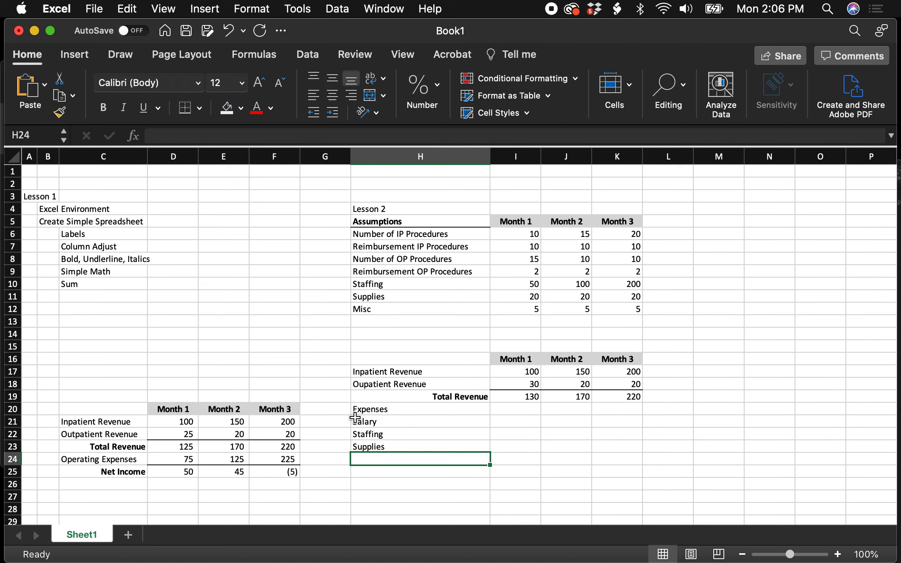
- Indent the Salary, Staffing and Supplies labels in H21:H23 by one level
click(372, 421)
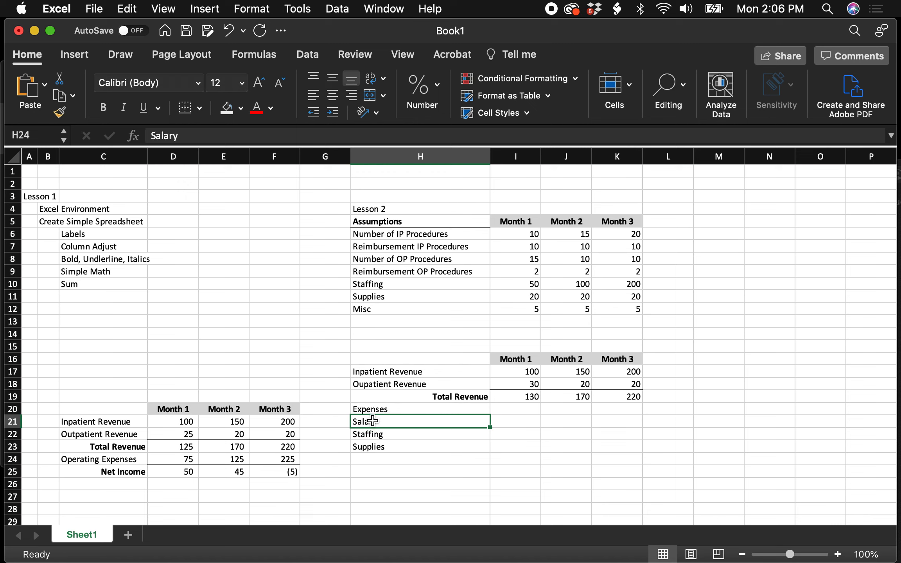
drag(372, 421, 372, 446)
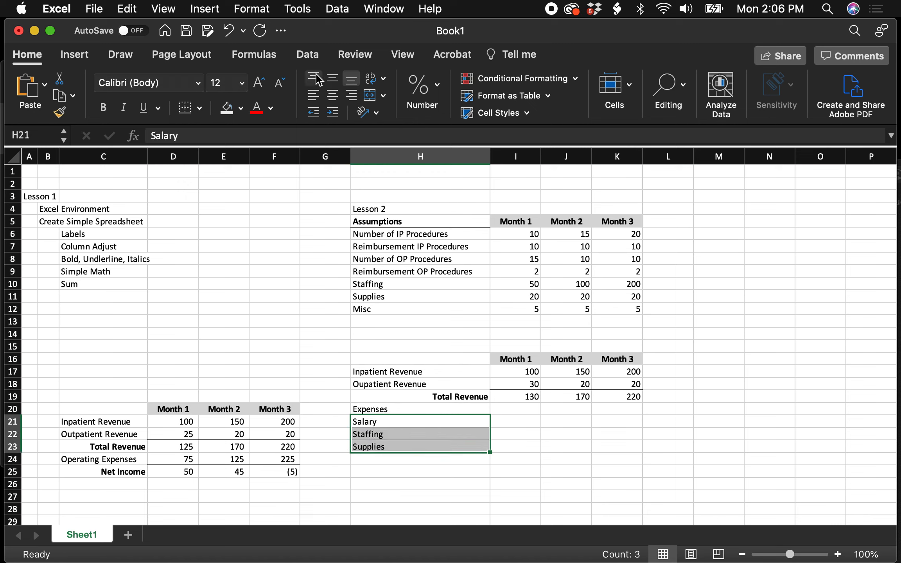
click(335, 115)
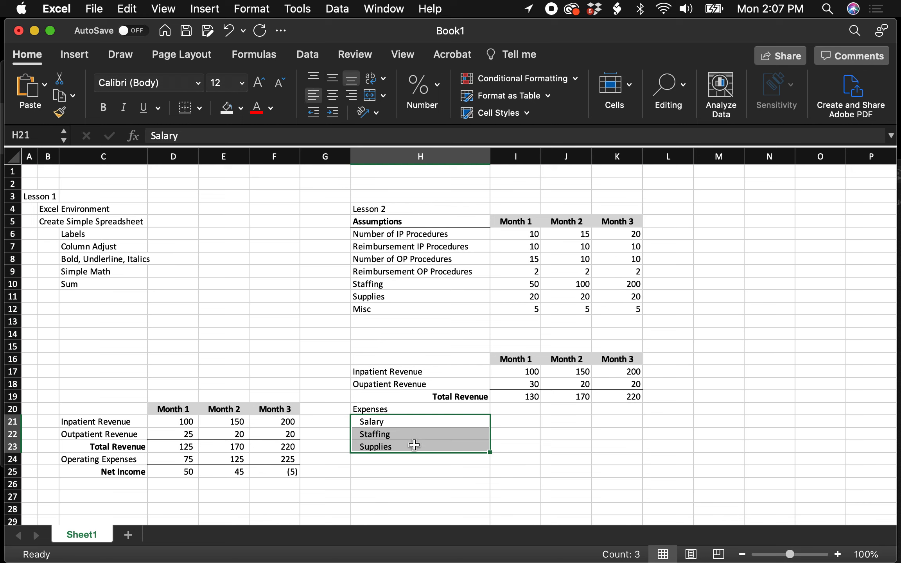
click(414, 482)
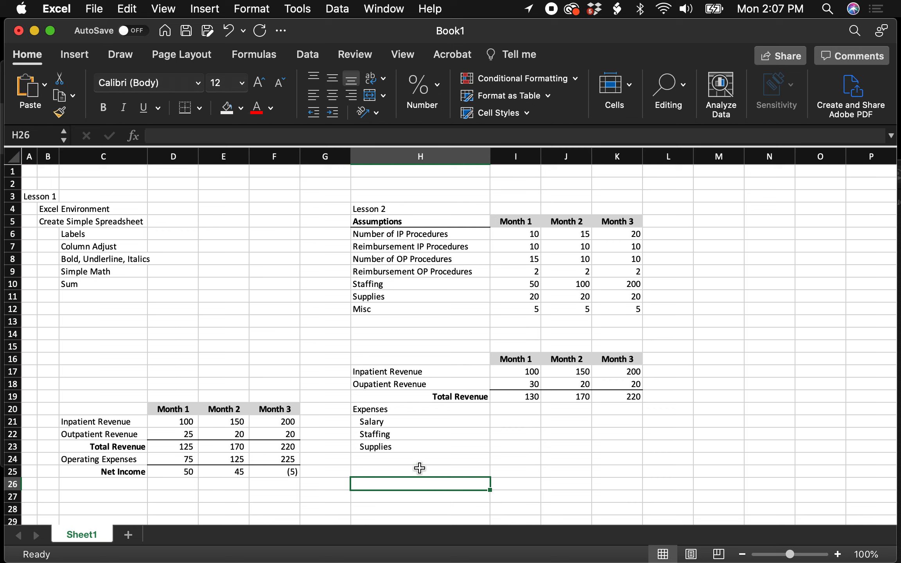
- Enter 50 as a fixed Month 1 Salary value in I21
click(521, 422)
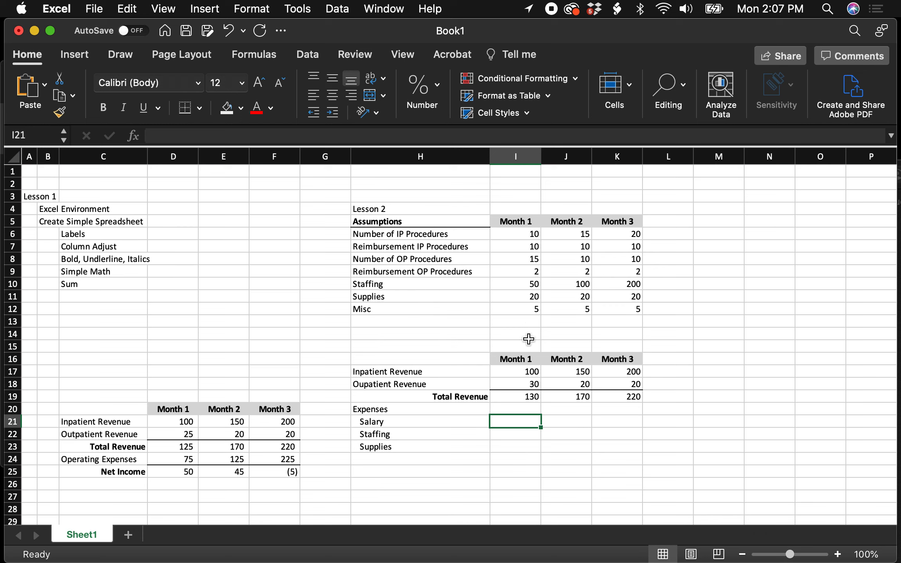
text(50)
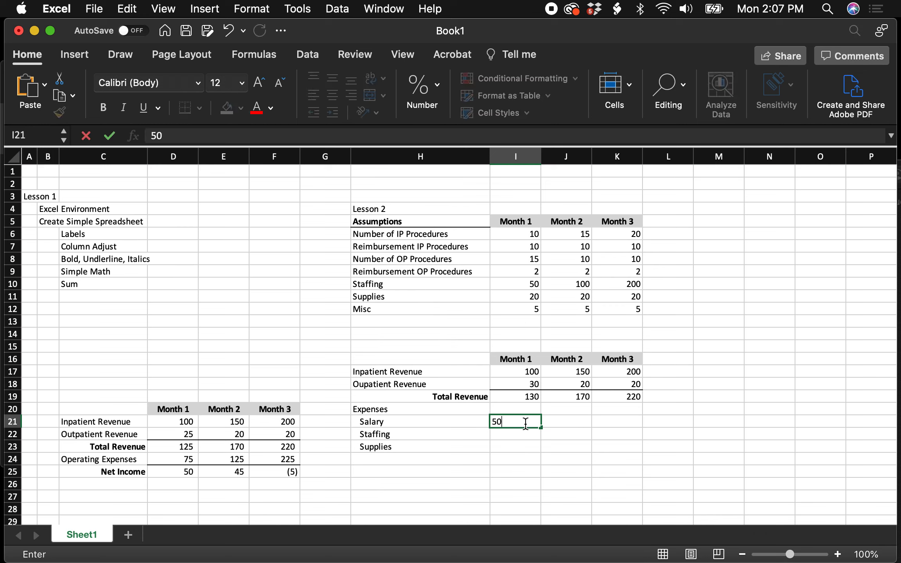
key(Return)
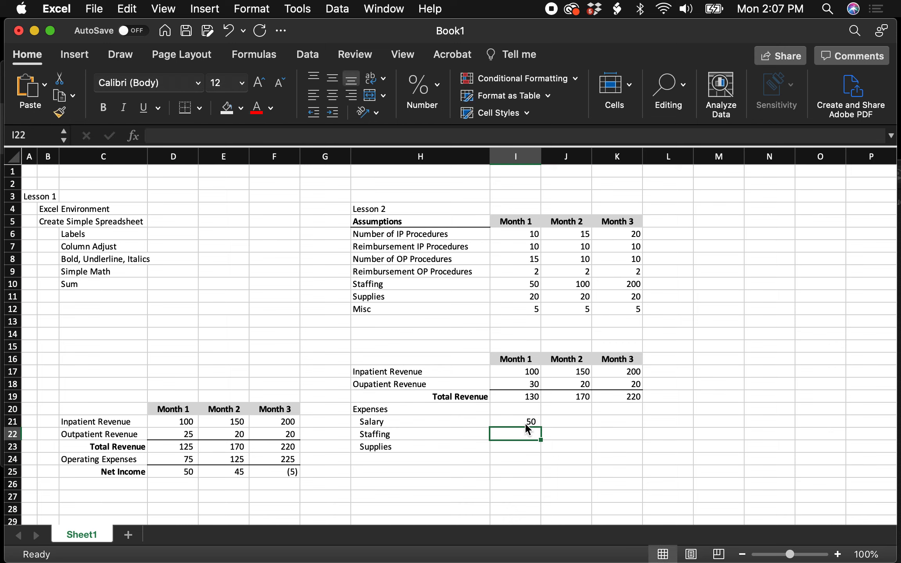
- Set the Month 1 Staffing assumption in I10 to 60
click(535, 287)
text(60)
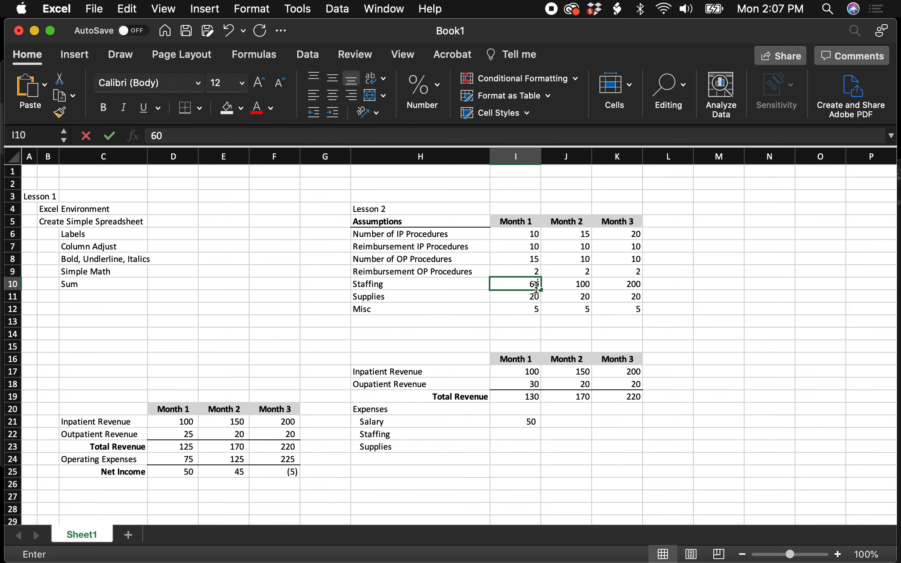
key(Return)
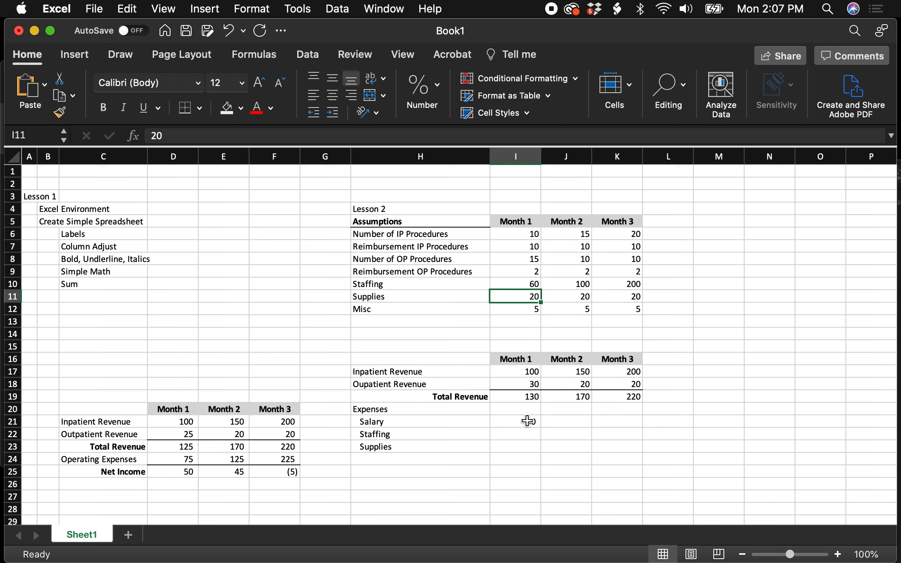
- Restore the Month 1 Staffing assumption in I10 to 50 and clear the fixed Salary value in I21
click(531, 280)
text(50)
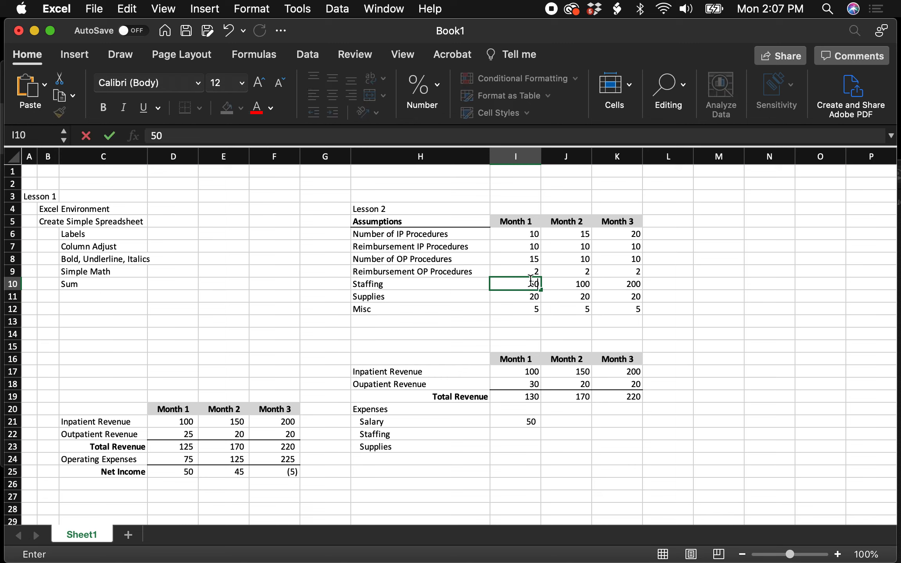
key(Return)
click(532, 422)
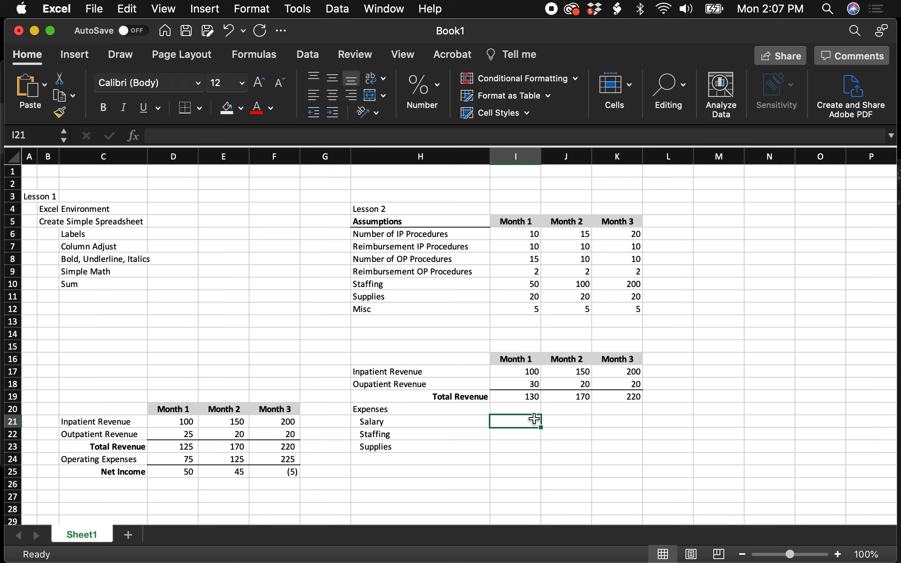
- Link the Month 1 expense in I21 to the Month 1 Staffing assumption with the formula =I10
text(=)
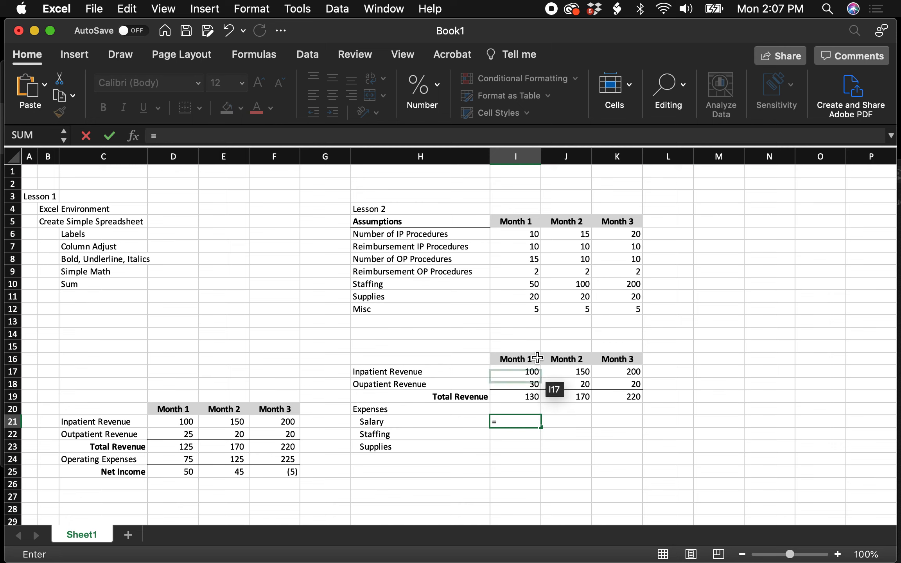
click(530, 286)
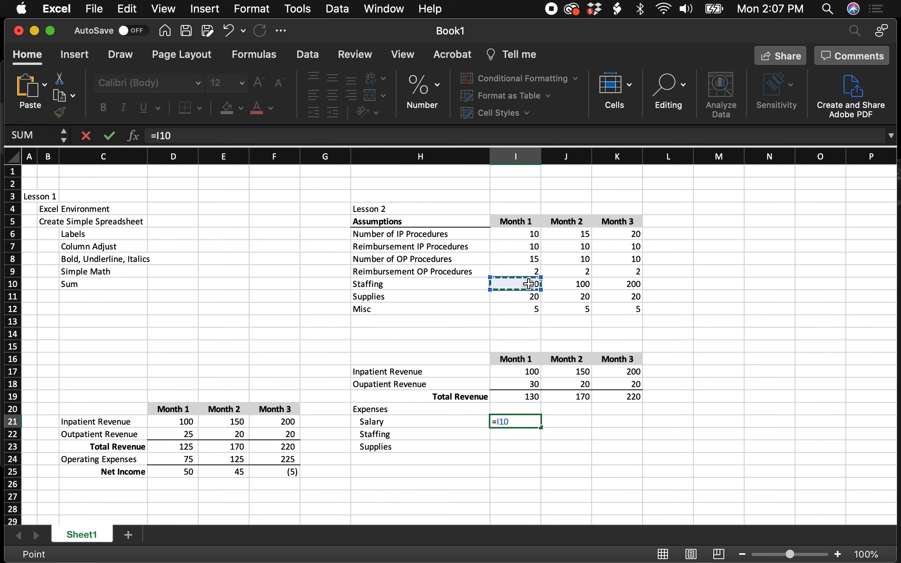
key(Return)
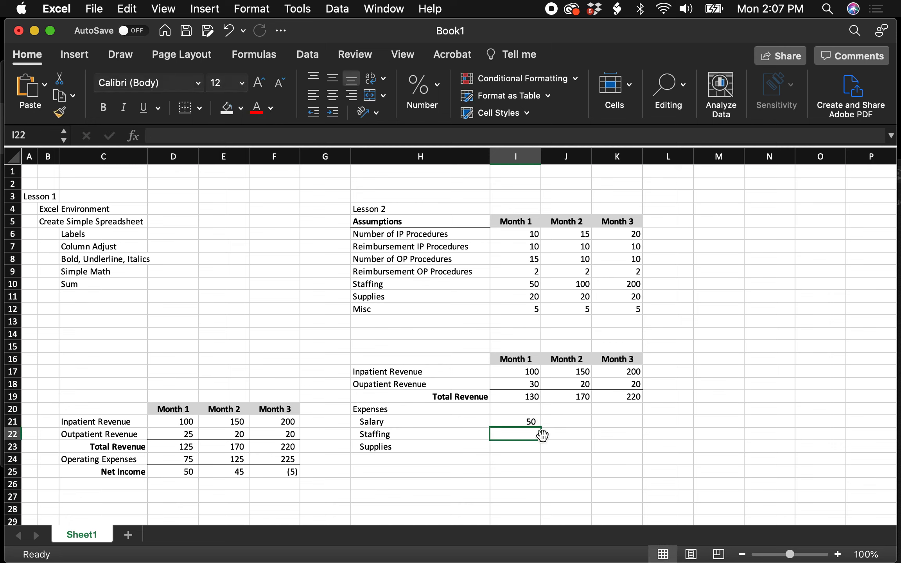
text(=)
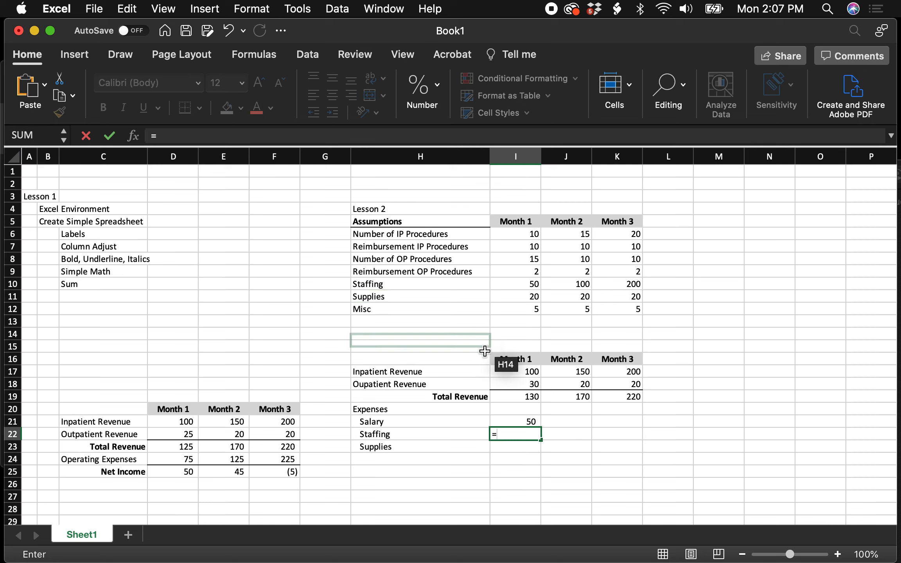
key(BackSpace)
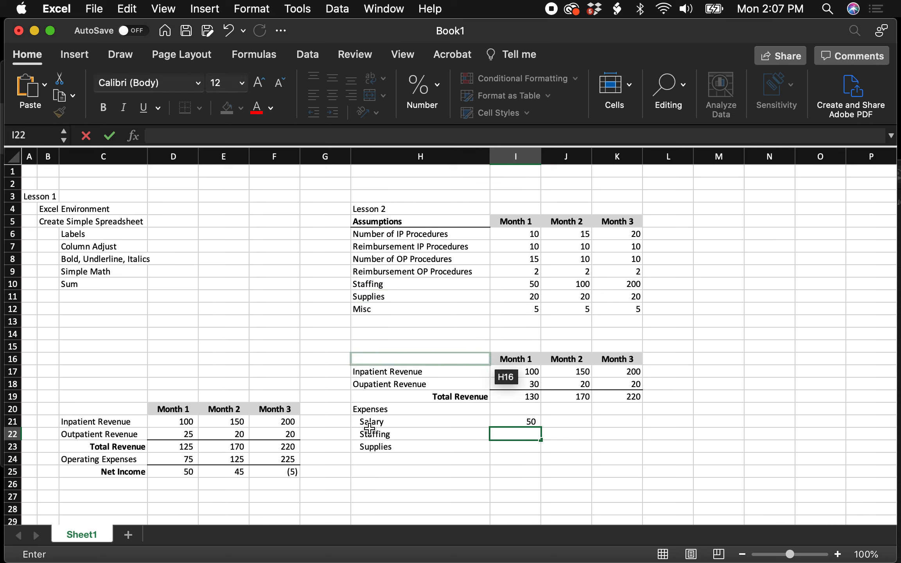
- Relabel the three expense rows in H21:H23 as Staffing, Supplies and Misc
click(379, 421)
text(Staffing)
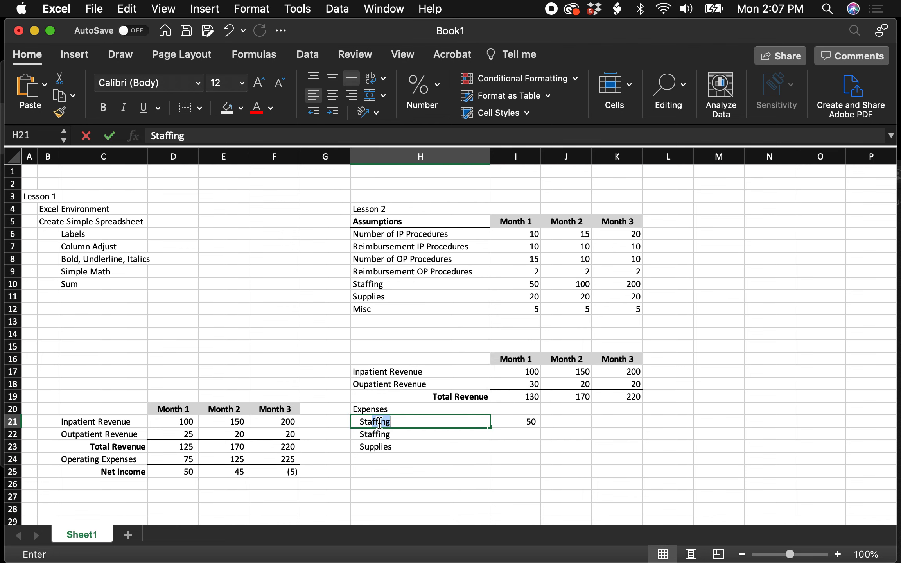
key(Return)
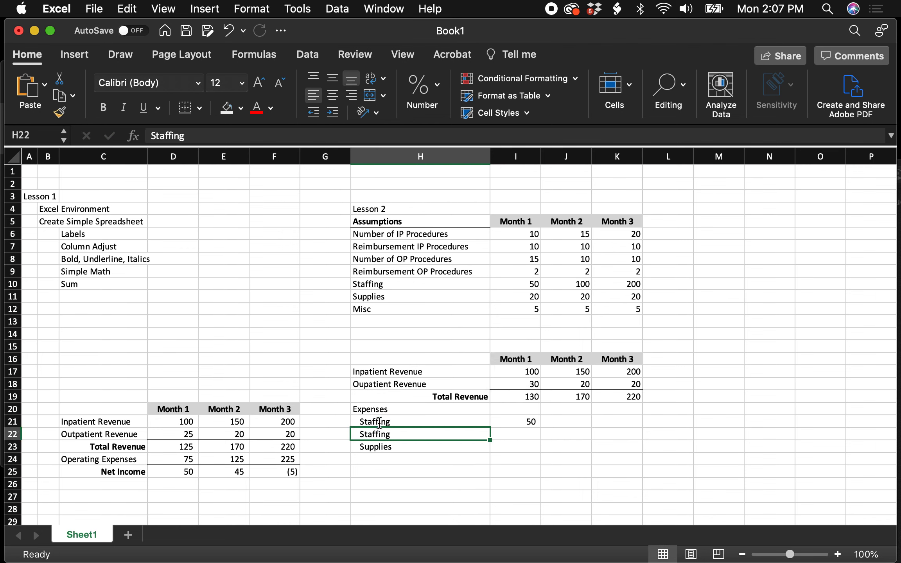
text(Supplies)
key(Return)
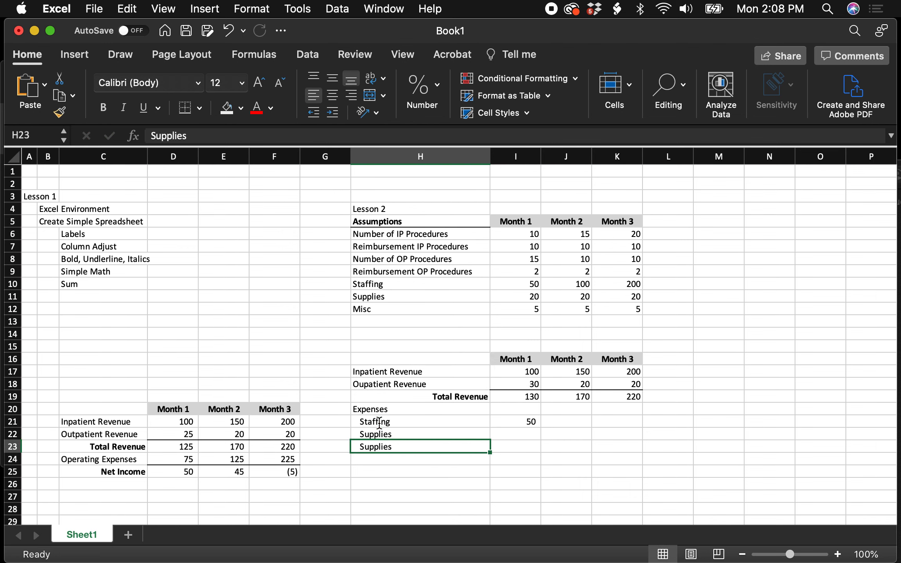
text(Misc)
key(Return)
- Link the Month 1 Supplies and Misc expenses in I22 and I23 to the assumptions in I11 and I12
click(509, 433)
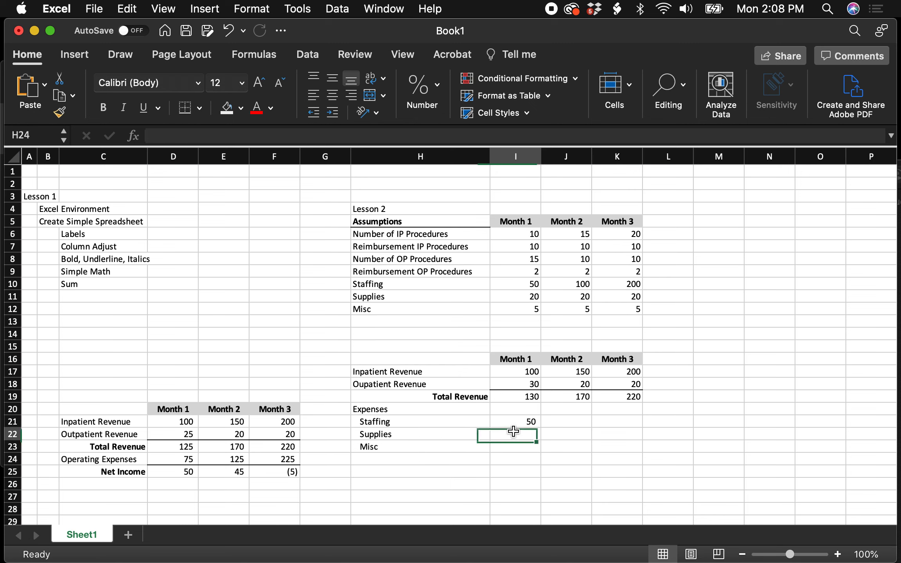
text(=)
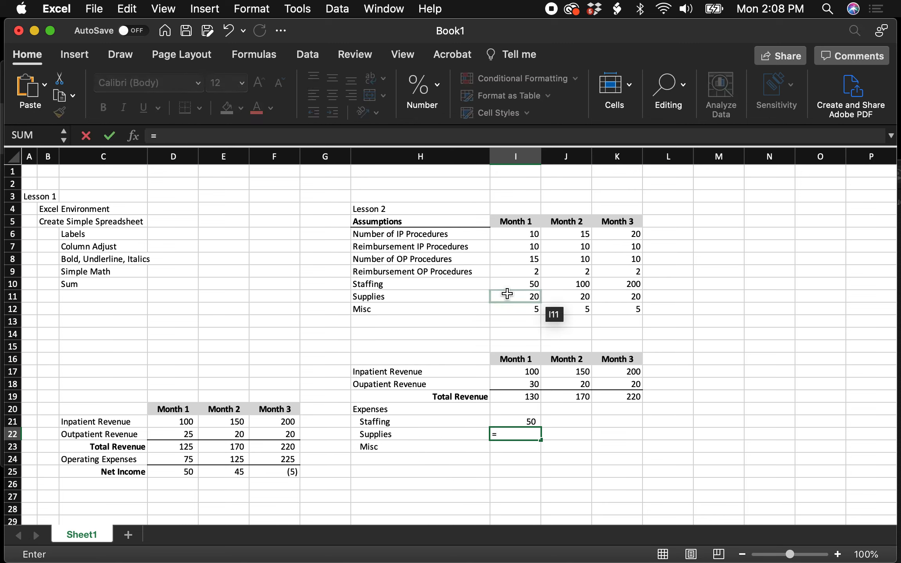
click(522, 295)
key(Return)
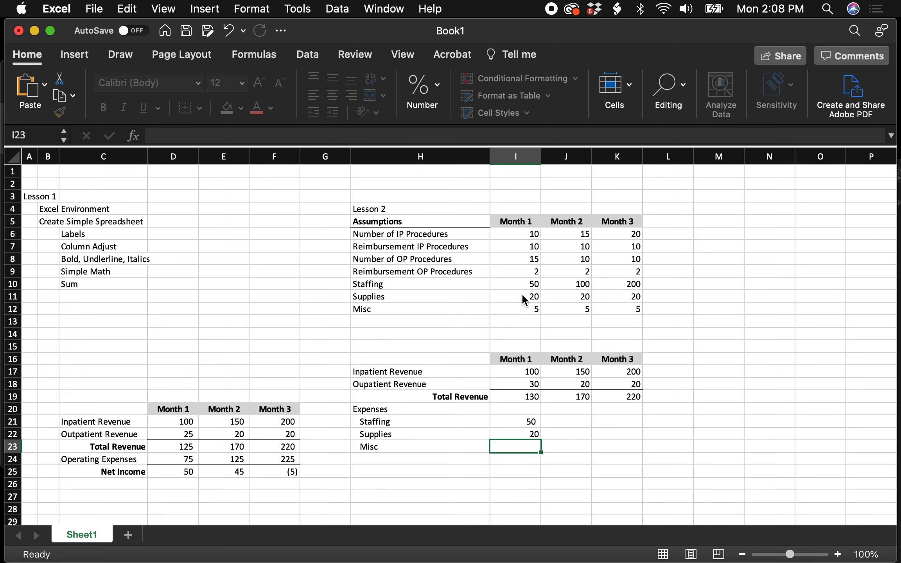
text(=)
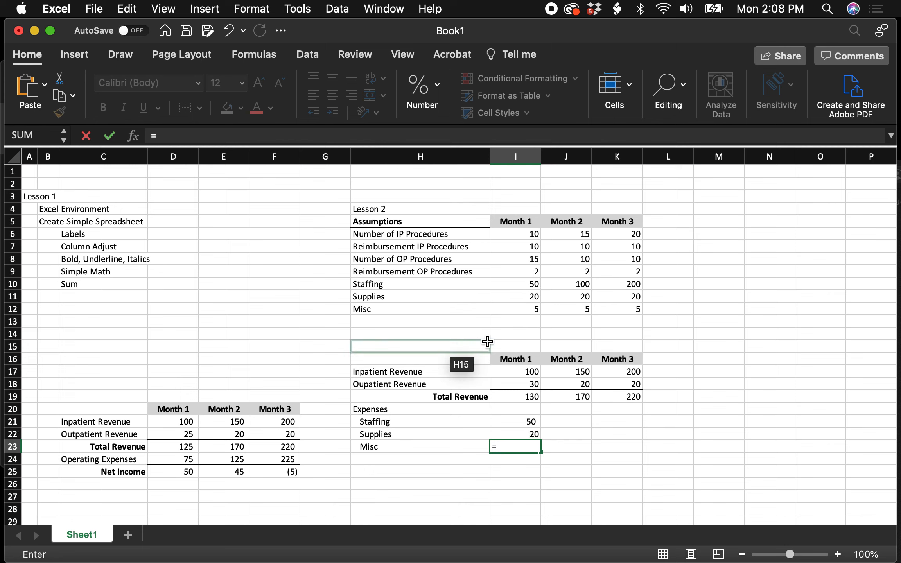
click(535, 309)
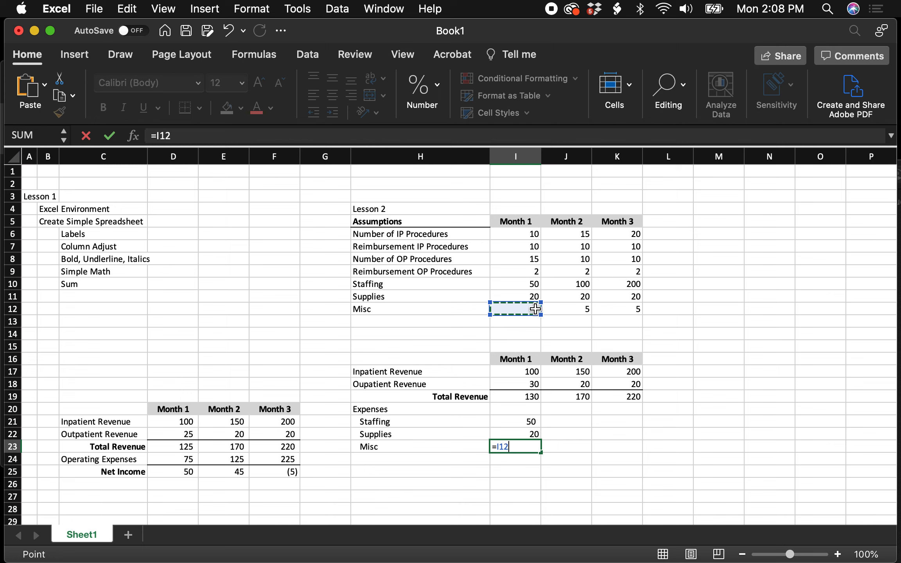
key(Return)
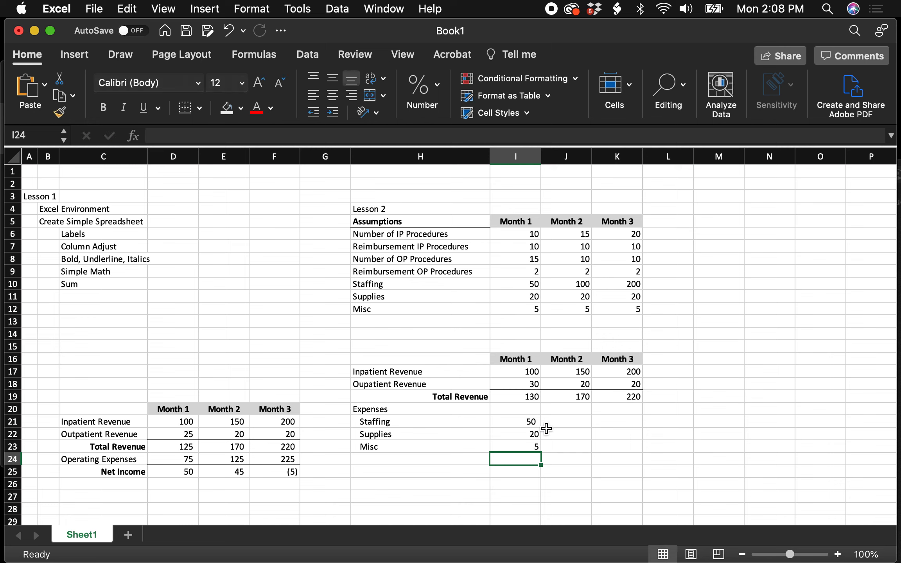
- Fill the Month 1 expense formulas in I21:I23 across to Months 2 and 3 in columns J and K
click(532, 421)
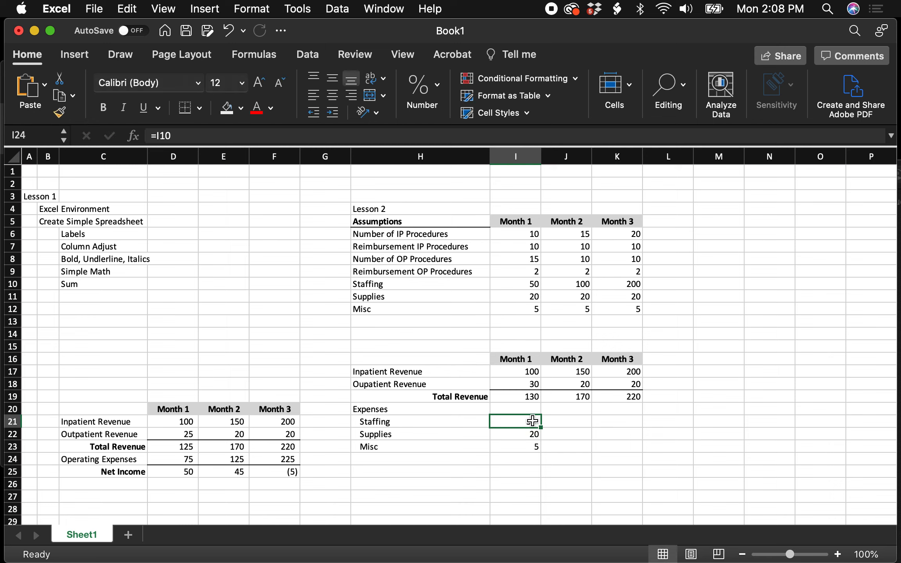
drag(532, 420, 533, 448)
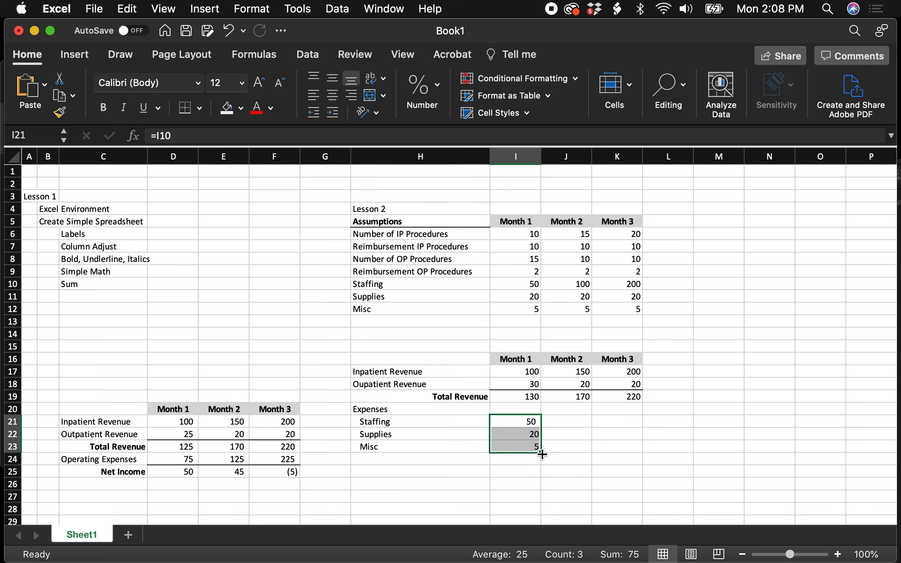
drag(540, 453, 641, 441)
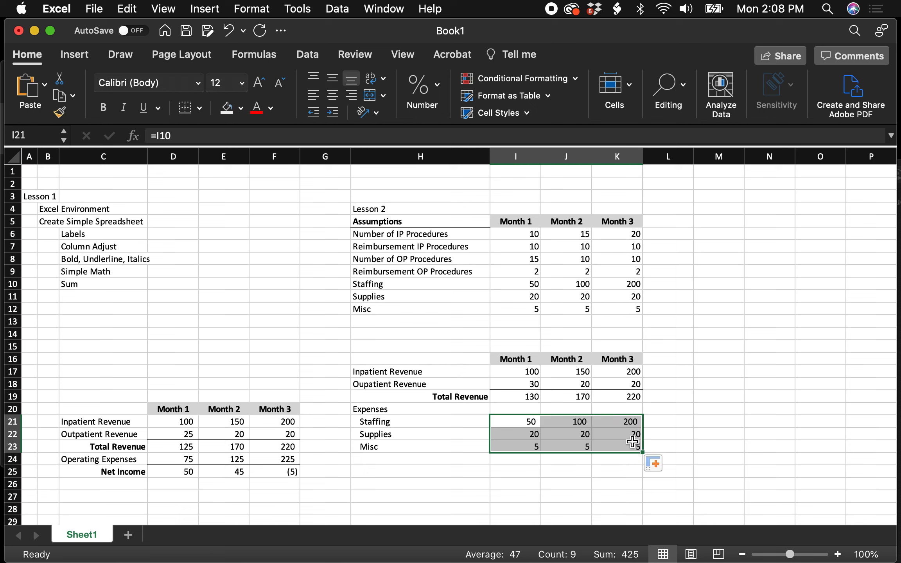
click(678, 443)
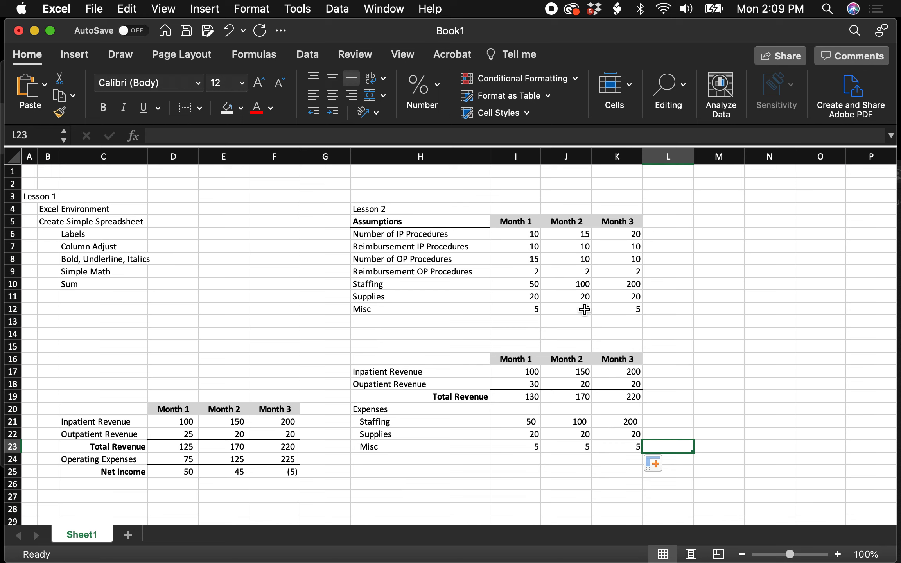
drag(525, 421, 608, 448)
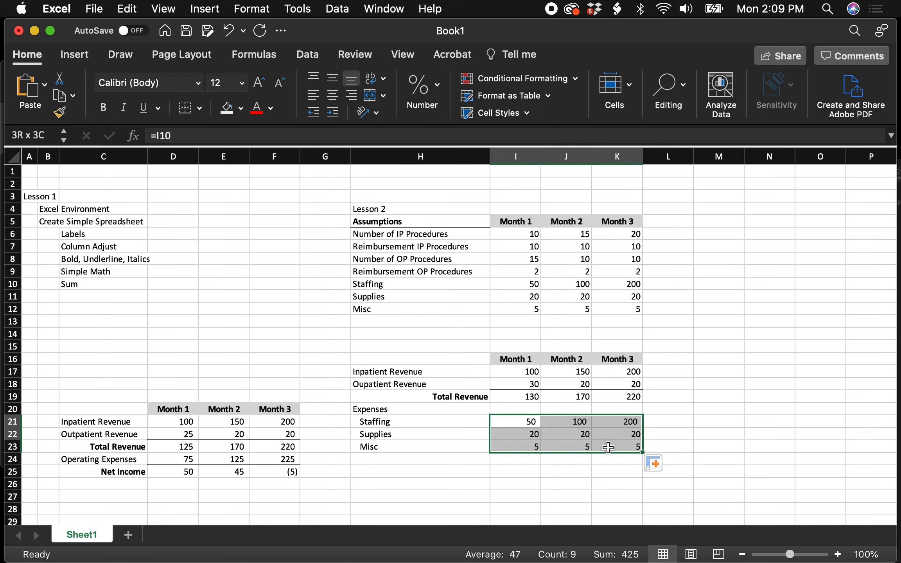
click(679, 410)
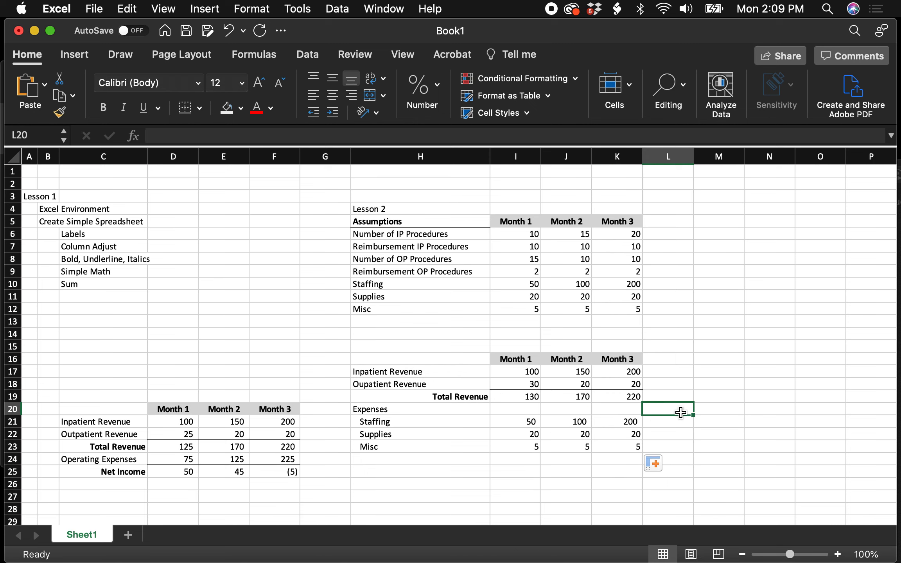
- Add a bottom border under the Misc expense values in I23:K23
click(522, 447)
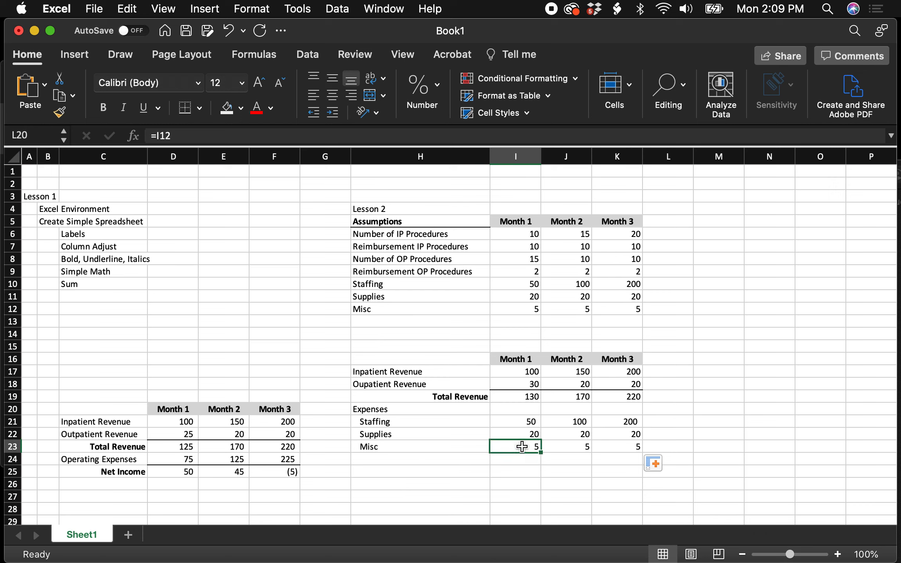
drag(522, 446, 625, 446)
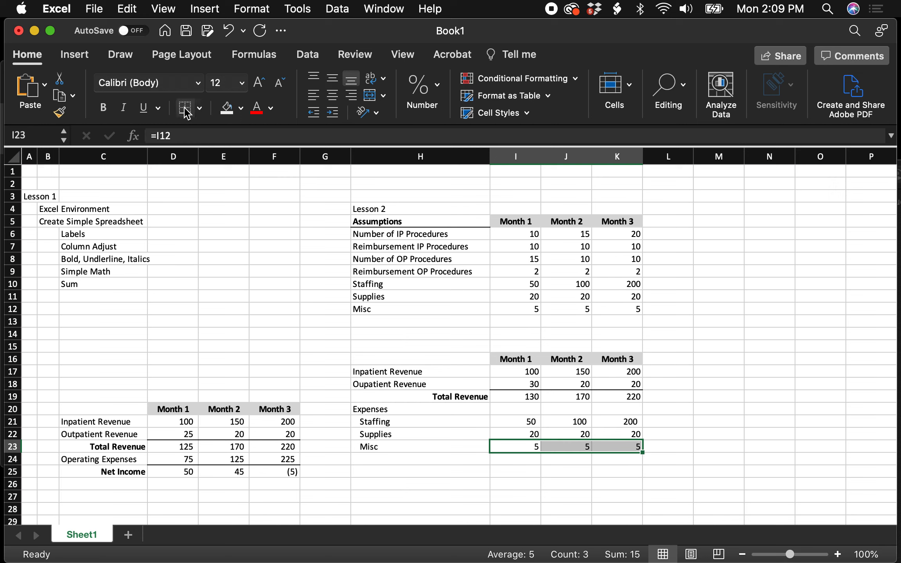
- Total the Month 1 expenses in I24 by adding the individual cells with =I21+I22+I23
click(517, 462)
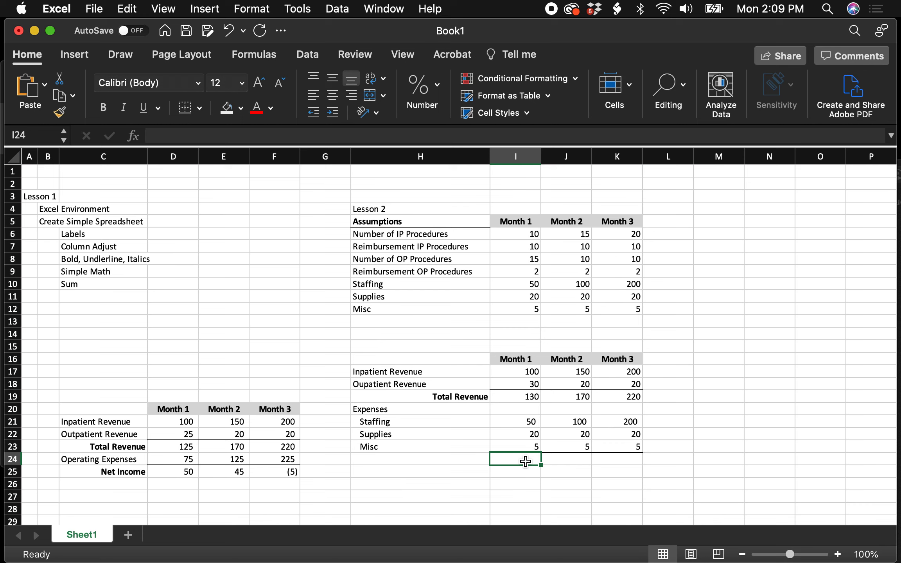
text(=)
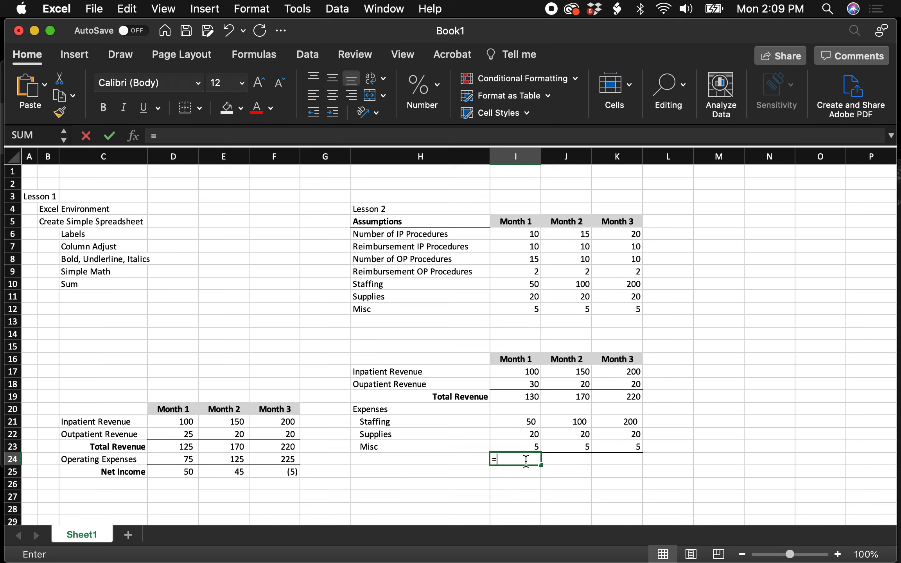
click(532, 421)
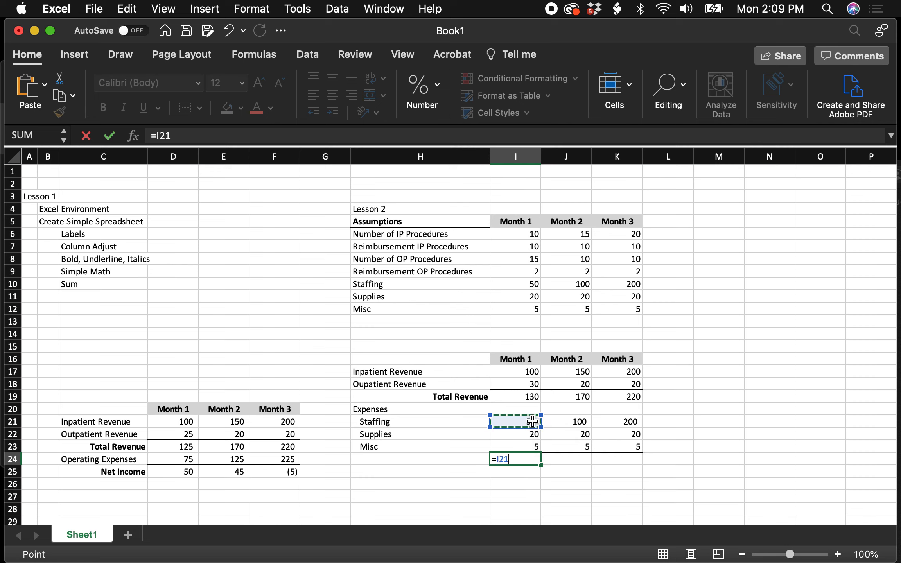
text(+)
click(535, 434)
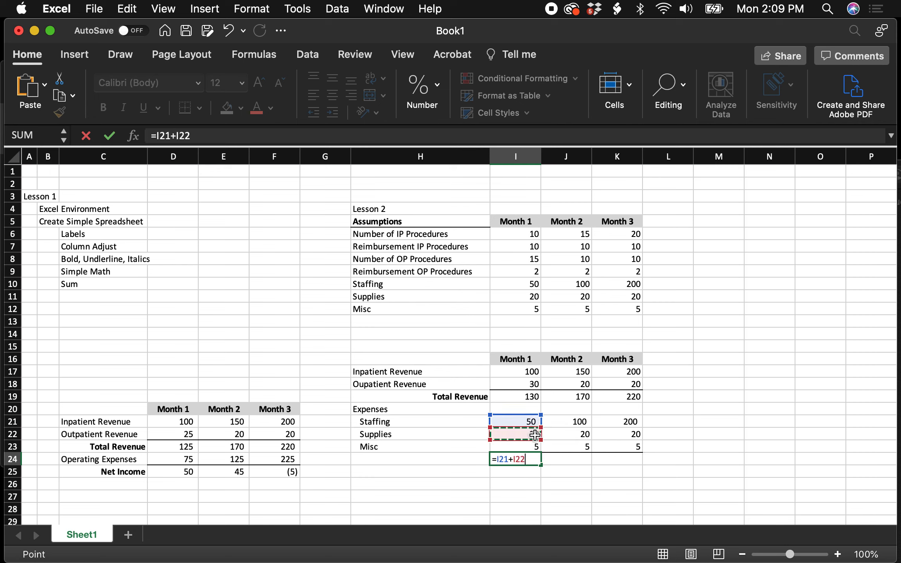
text(+)
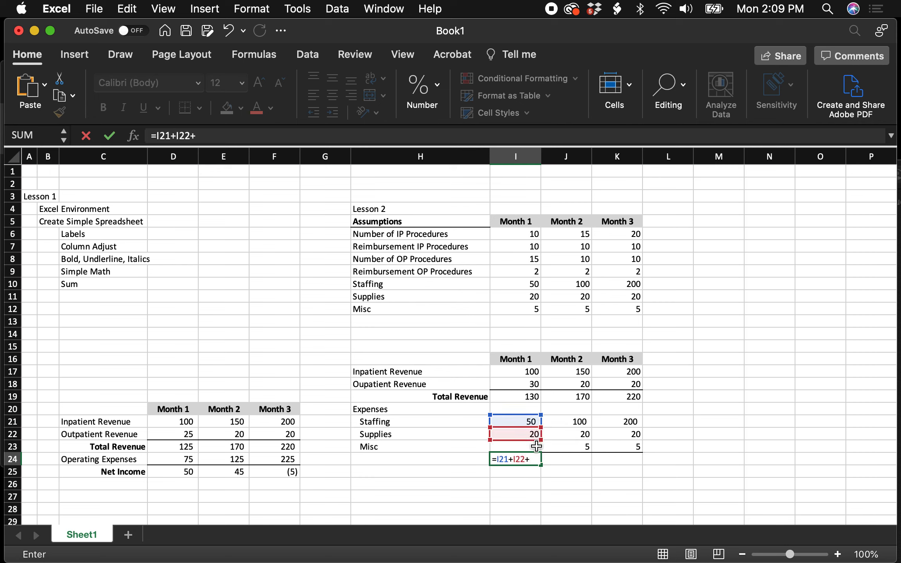
click(536, 446)
key(Return)
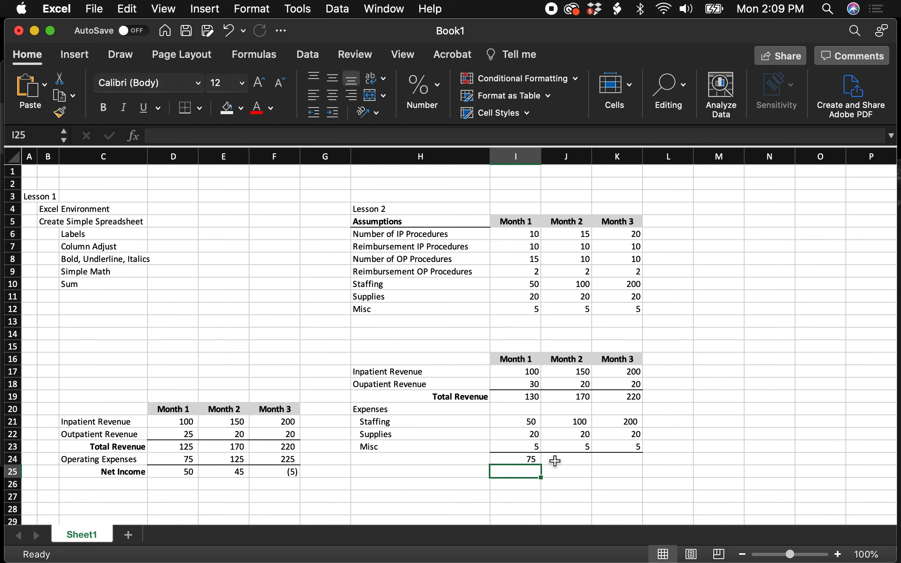
- Total the Month 2 expenses in J24 with the formula =SUM(J21:J23)
click(555, 461)
text(=)
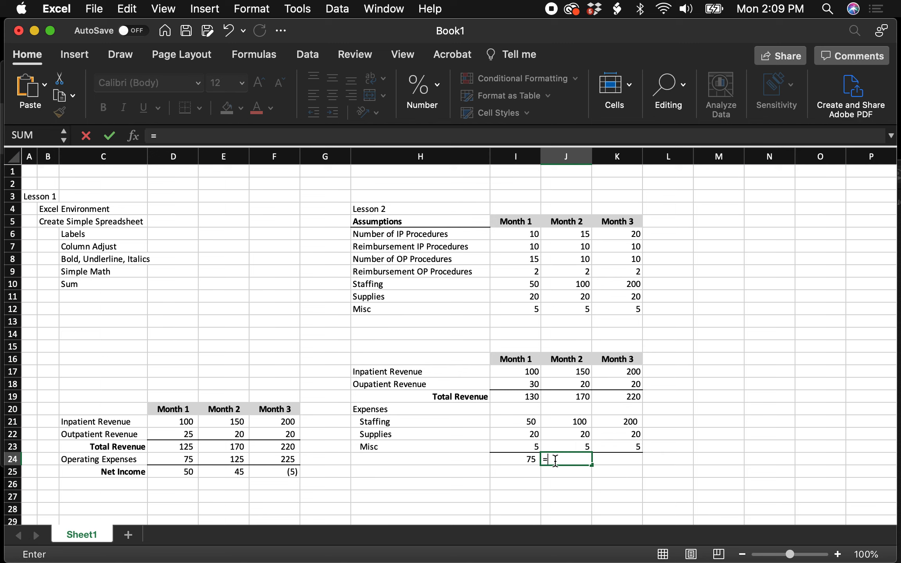
text(Sum()
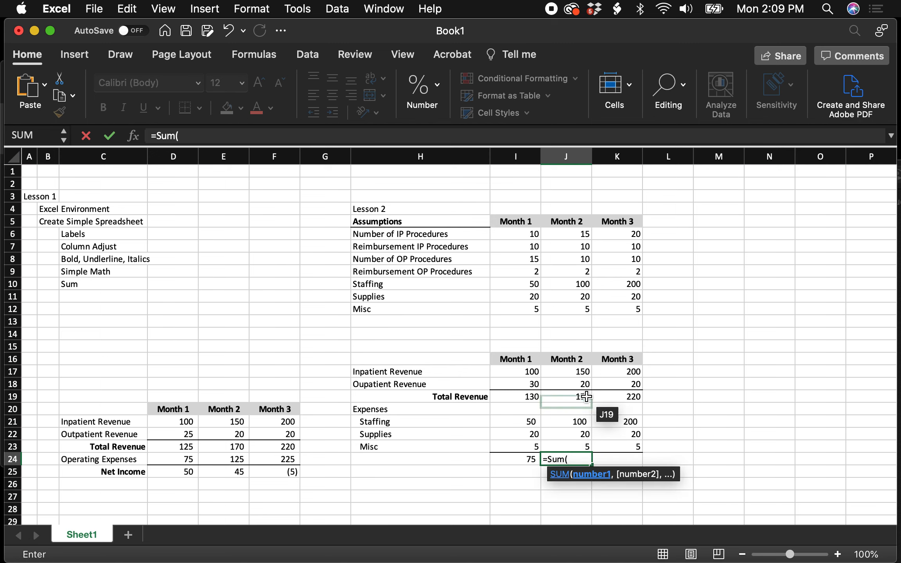
drag(582, 422, 580, 443)
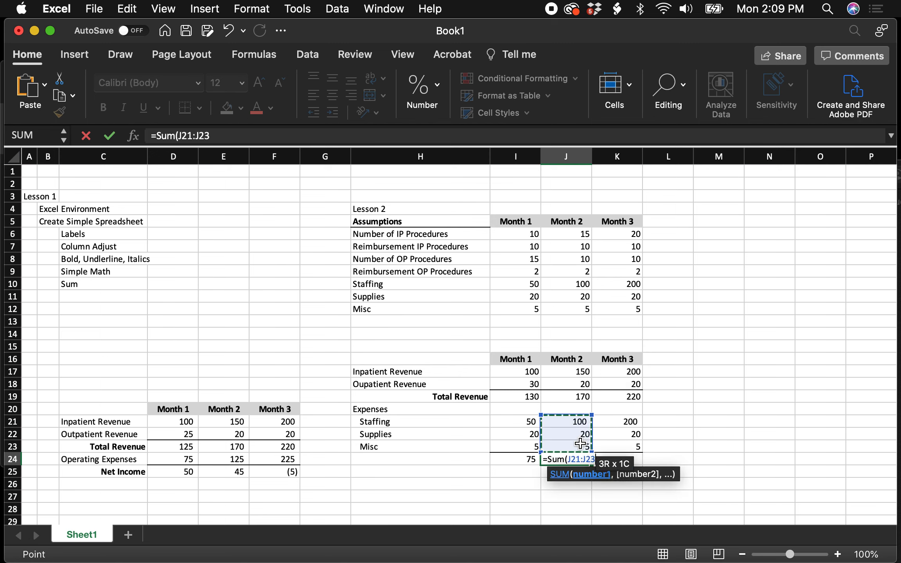
text())
key(Return)
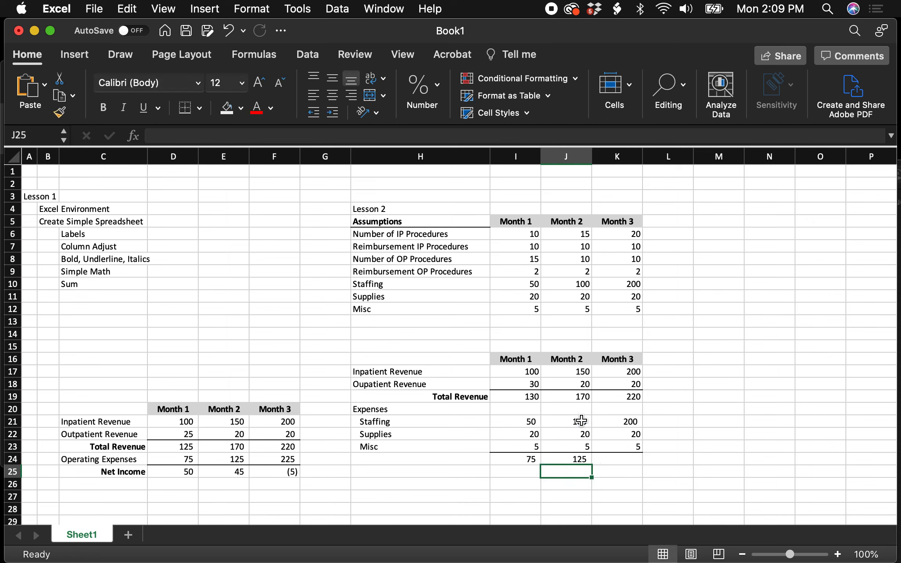
- Fill the Month 2 expense total formula from J24 across to Month 3 in K24
click(585, 458)
drag(587, 463, 641, 466)
click(712, 442)
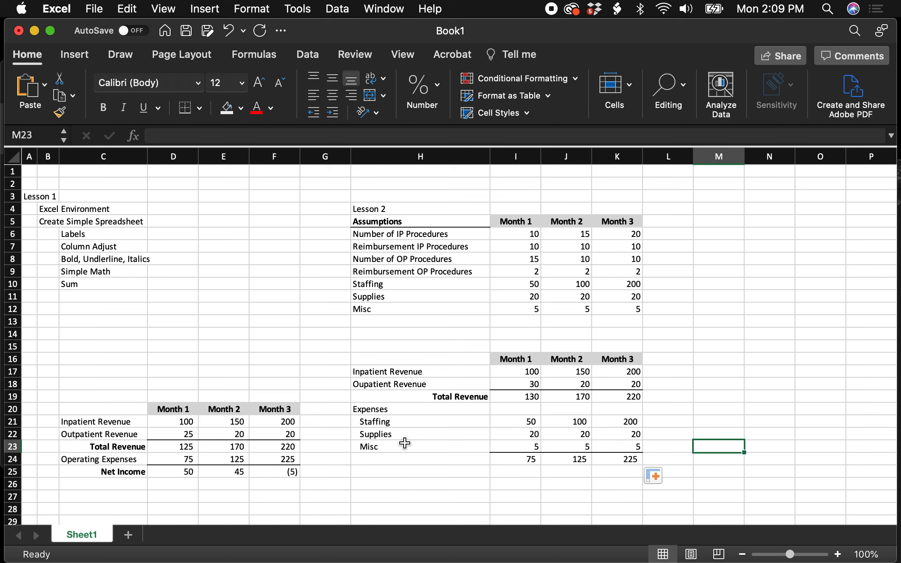
- Insert blank cells at H22:K22 above the Supplies expense row, shifting the existing cells down
click(370, 434)
drag(370, 434, 630, 432)
right_click(629, 431)
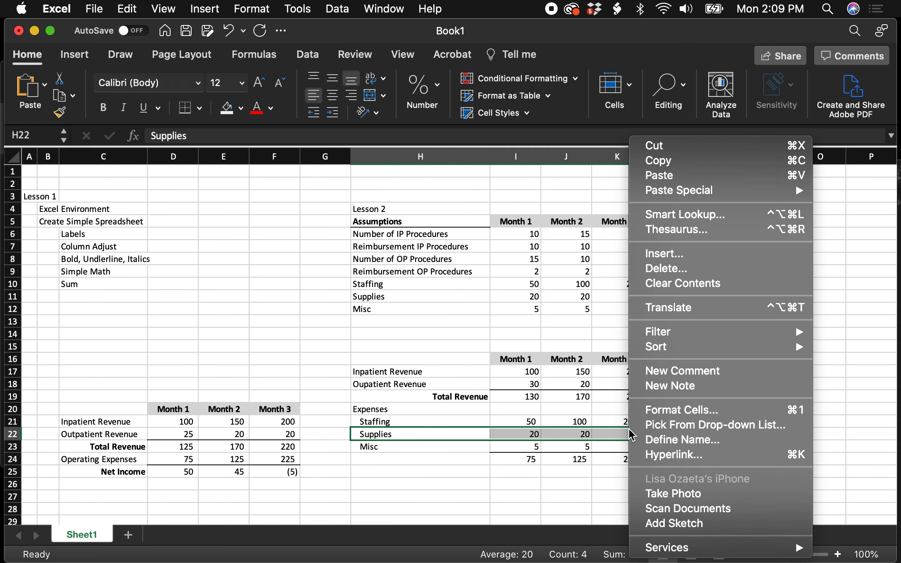
click(677, 254)
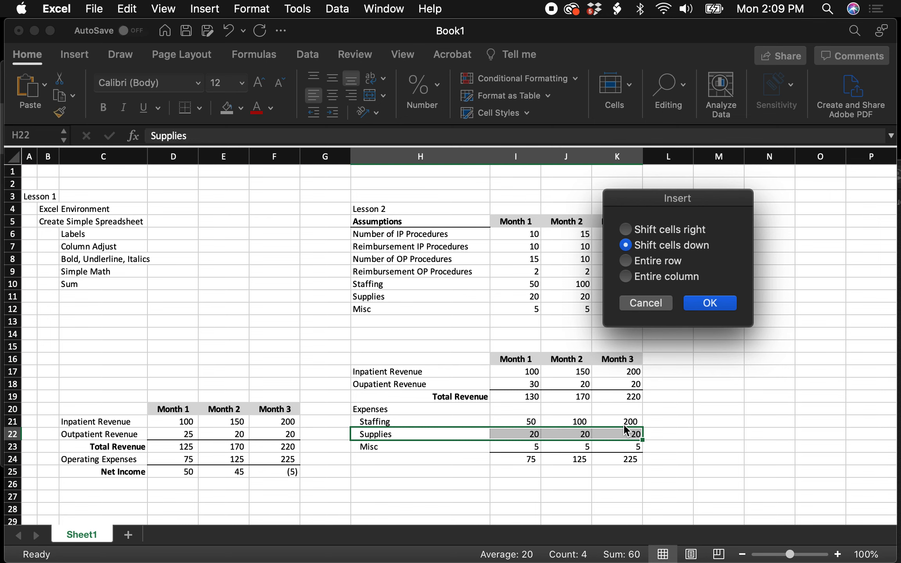
click(712, 304)
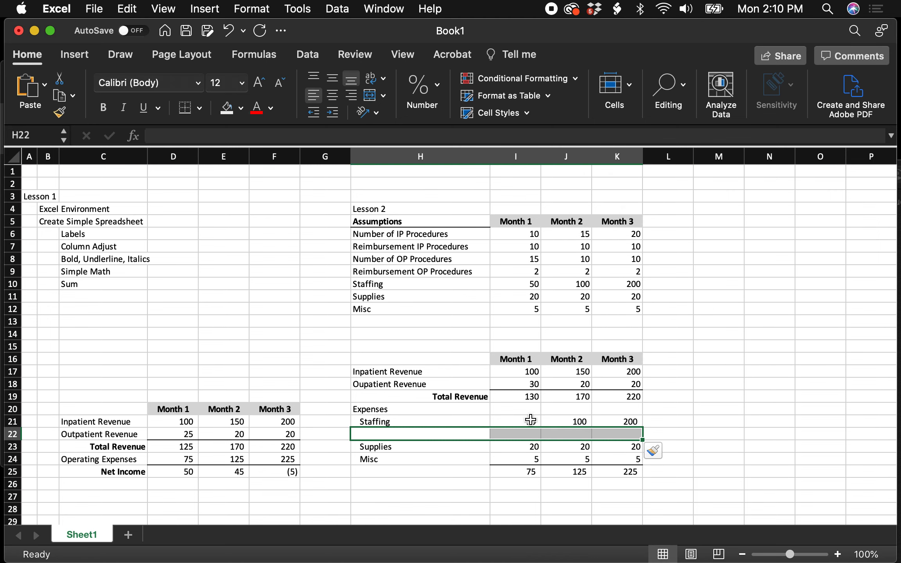
- Fill the blank expense row 22 with the label Meals and a value of 10 for each of the three months
click(385, 434)
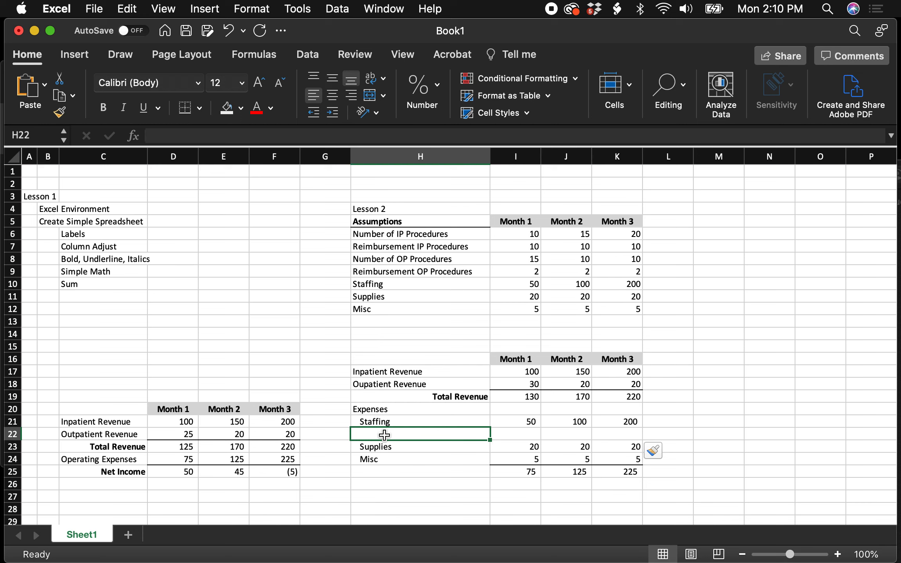
text(Meals)
key(Tab)
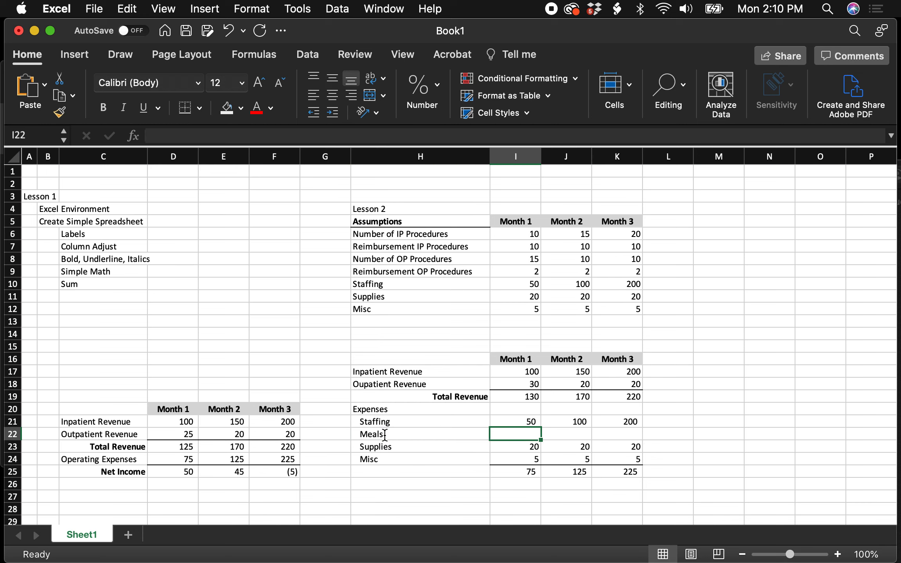
text(10)
key(Tab)
text(101)
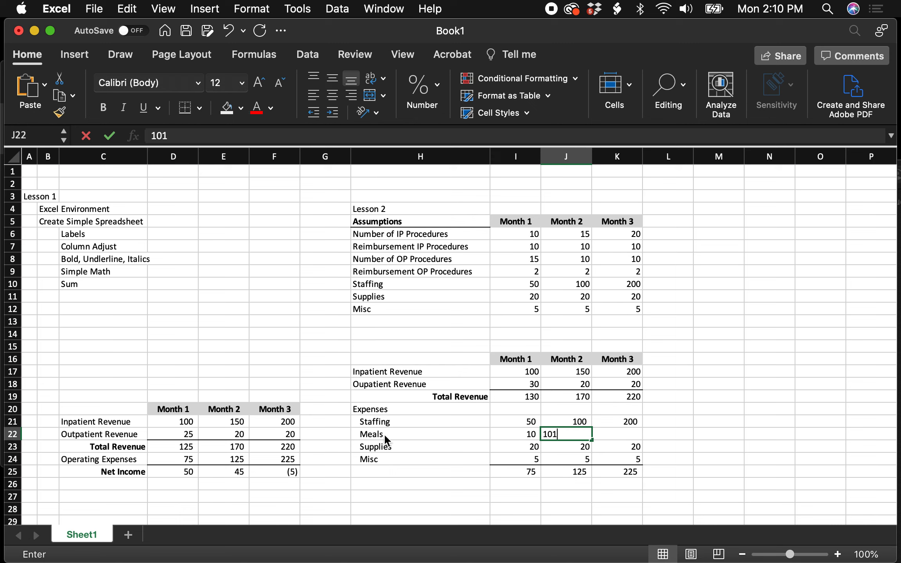
key(BackSpace)
key(Tab)
text(10)
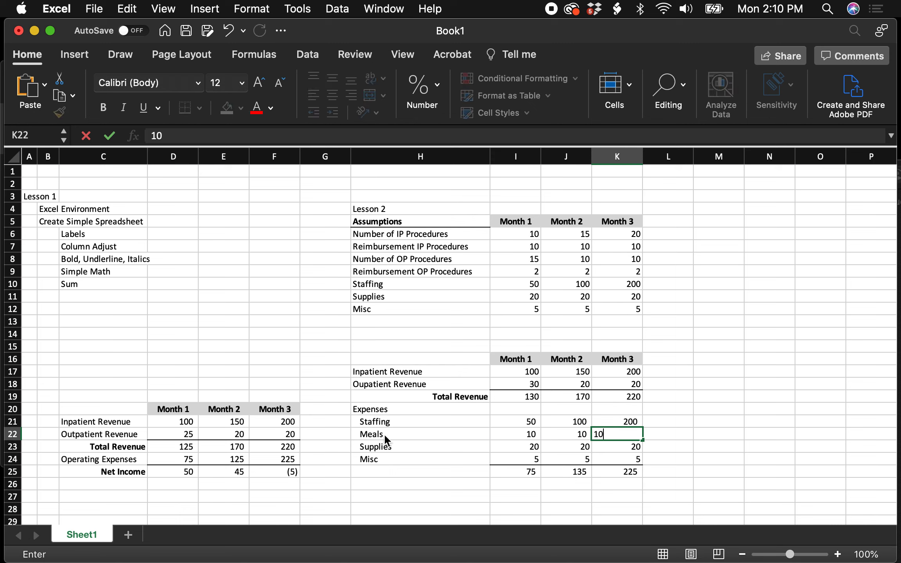
key(Tab)
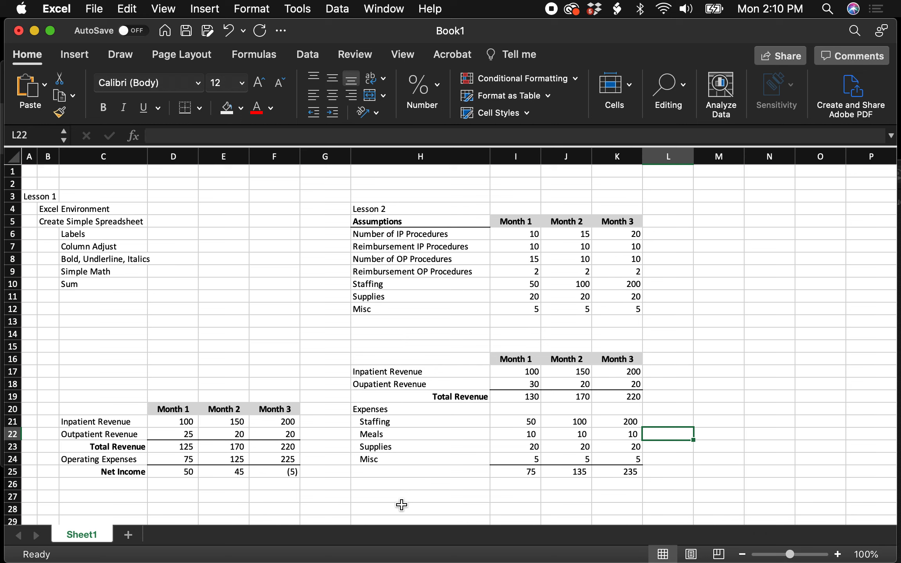
- Clear the Month 2 Meals value in J22 and re-enter it as 10 to test the expense total
click(582, 473)
click(581, 434)
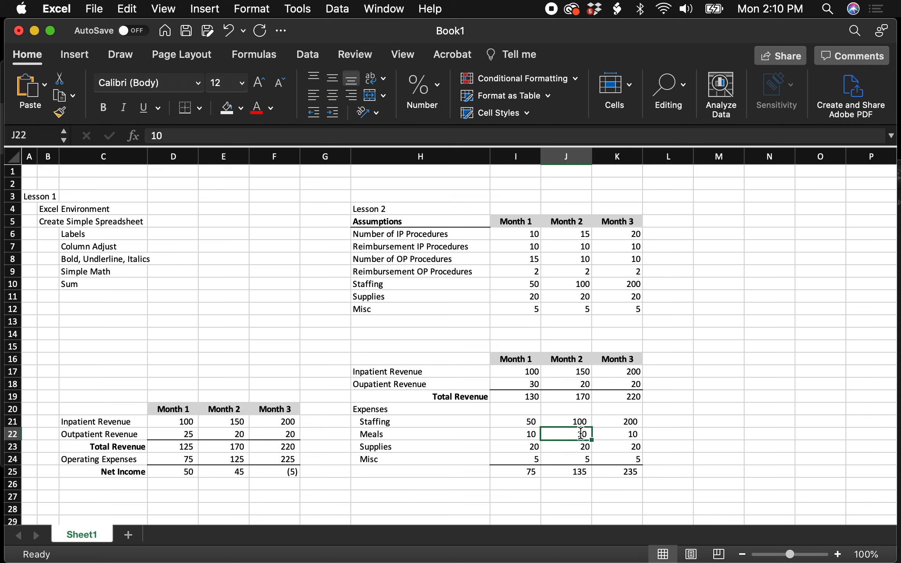
key(BackSpace)
click(728, 439)
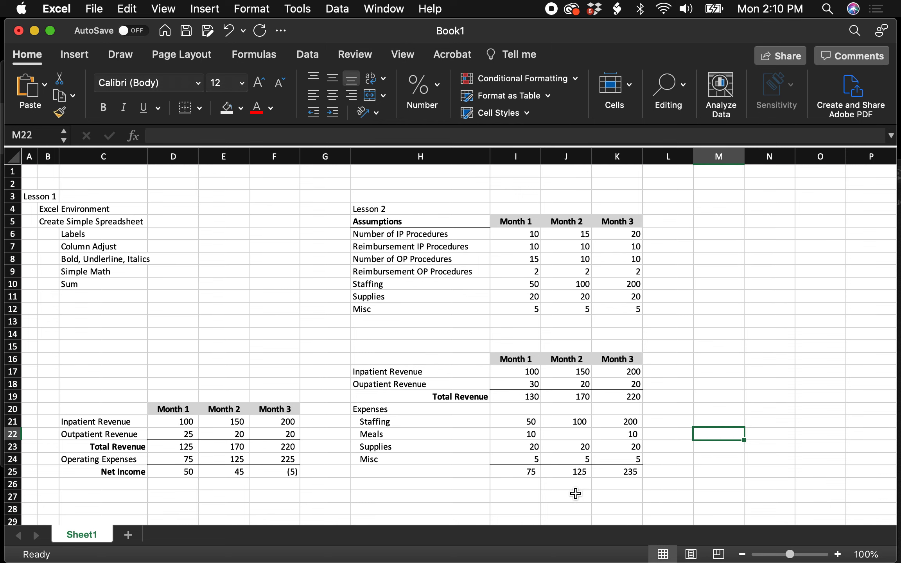
click(579, 434)
text(10)
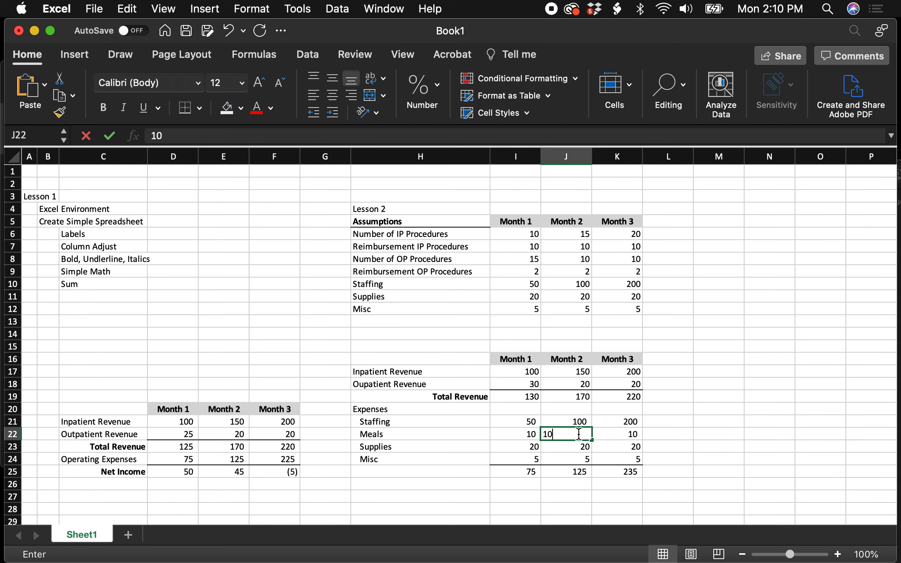
key(Return)
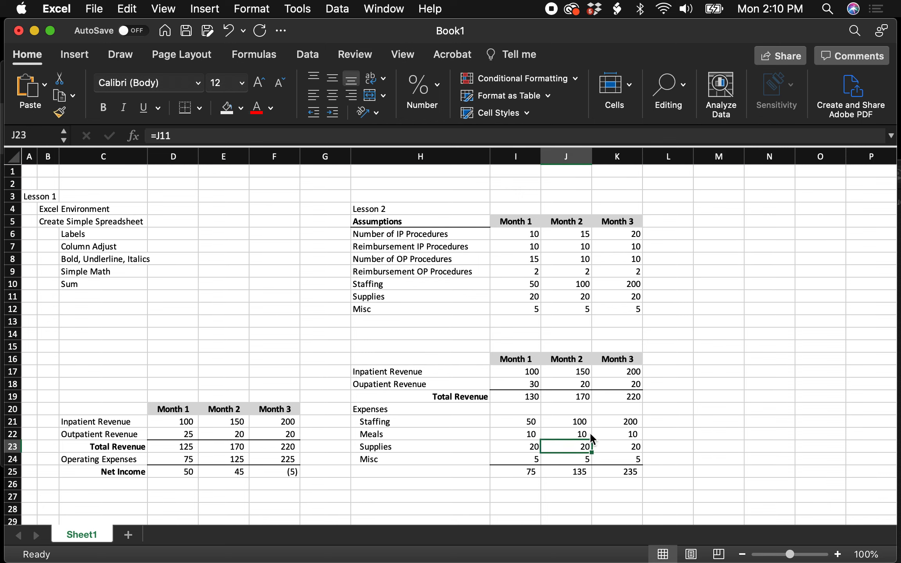
- Compare the cells referenced by the Month 2 and Month 1 expense total formulas in J25 and I25
double_click(579, 474)
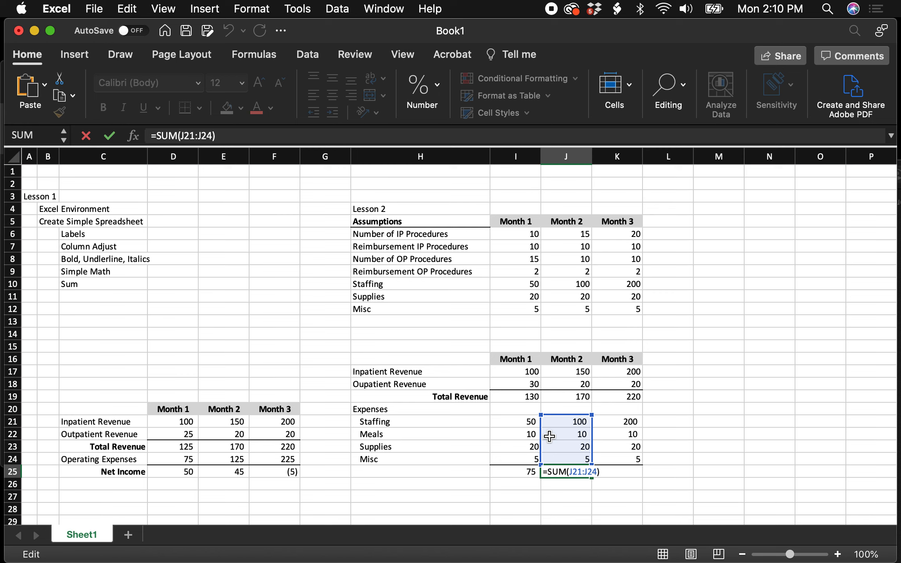
key(Escape)
double_click(531, 474)
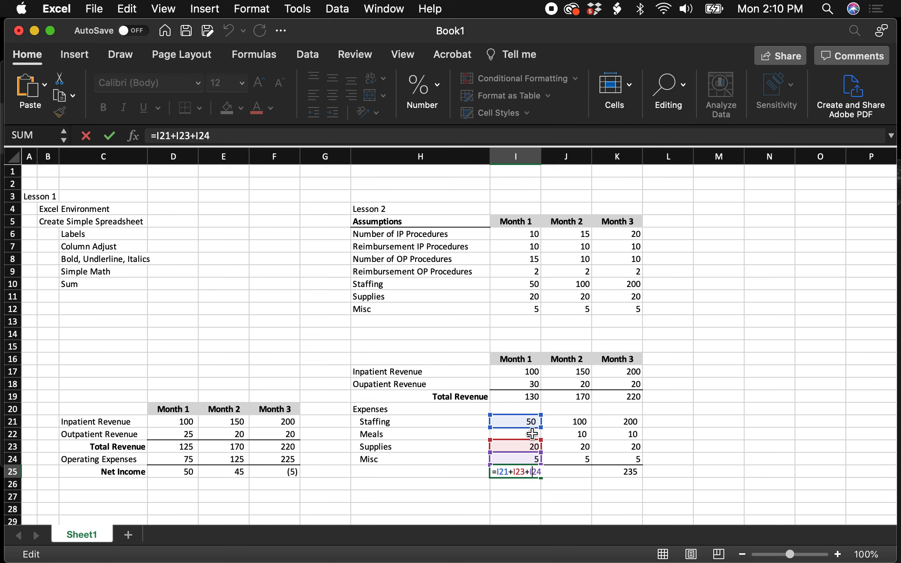
key(Return)
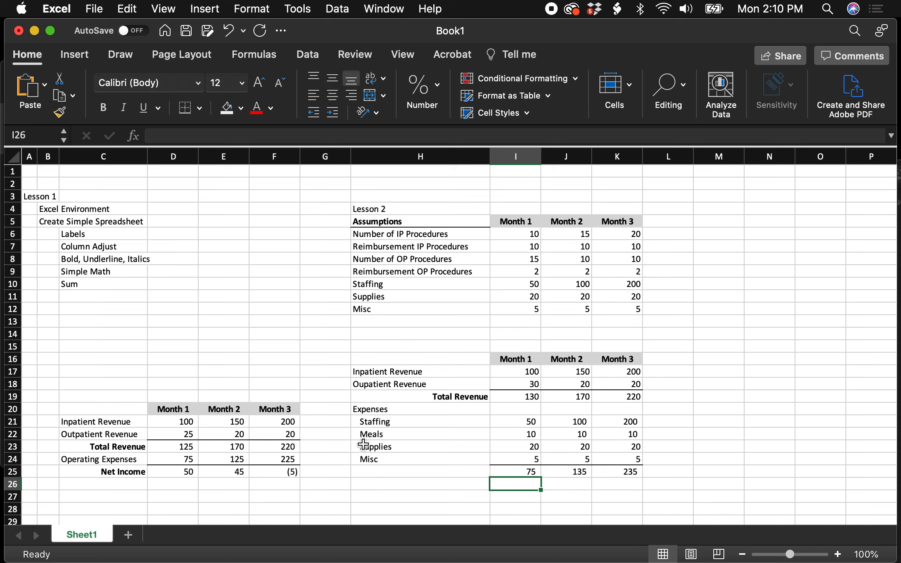
- Delete the Meals cells H22:K22, shifting the cells below up
drag(368, 434, 620, 435)
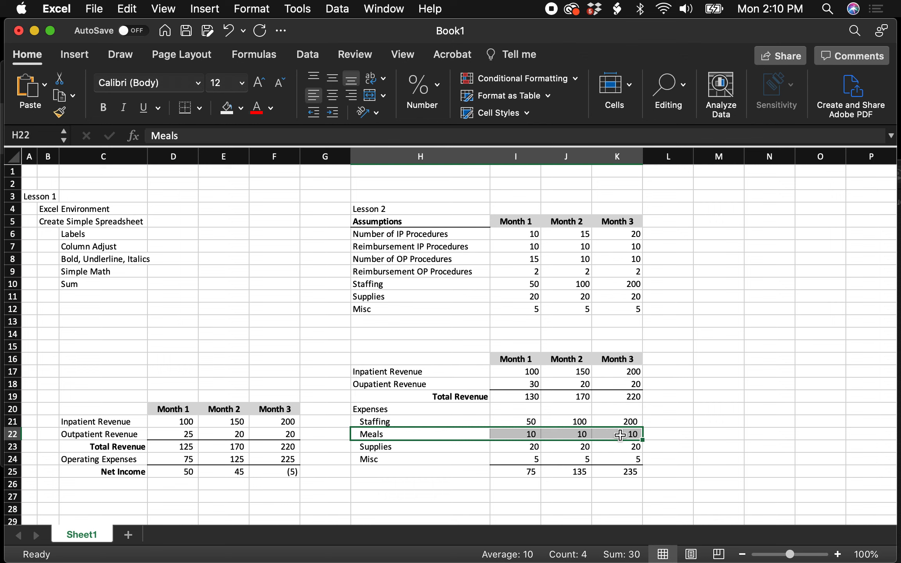
right_click(620, 435)
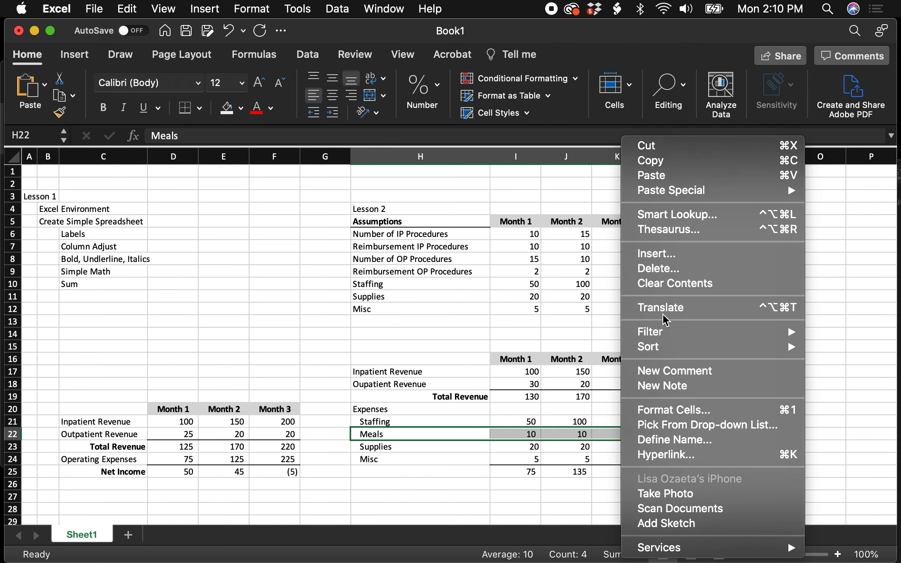
click(671, 268)
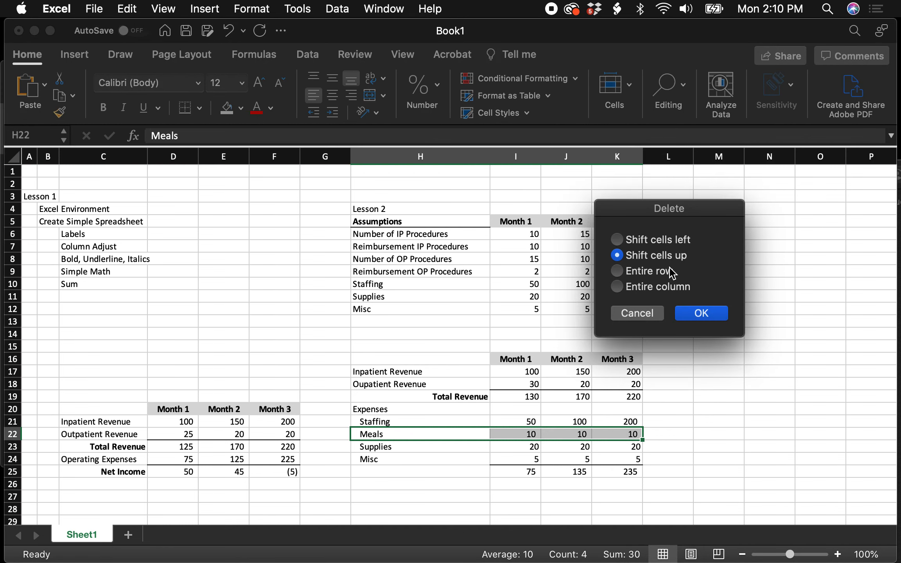
click(701, 313)
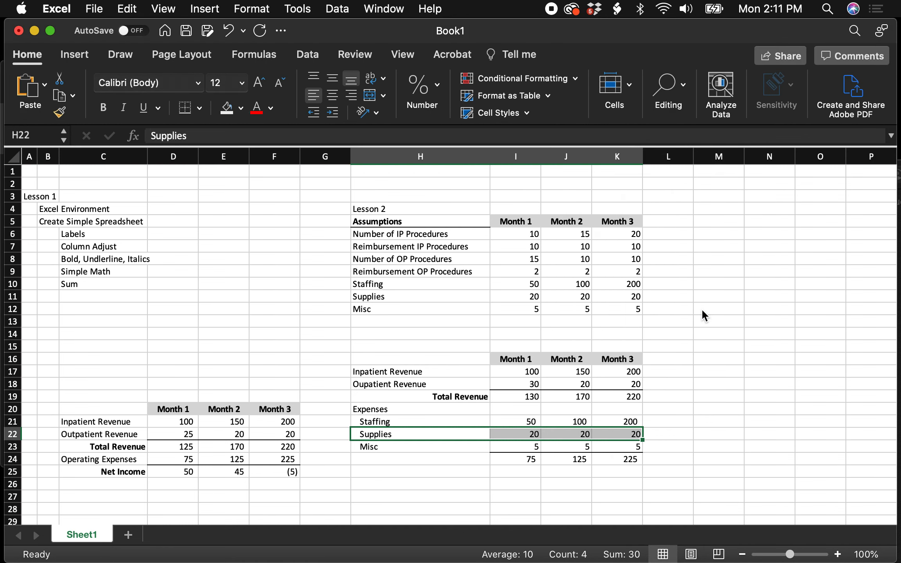
click(733, 438)
- Label the expense total row in H24 as Total Expenses
click(416, 462)
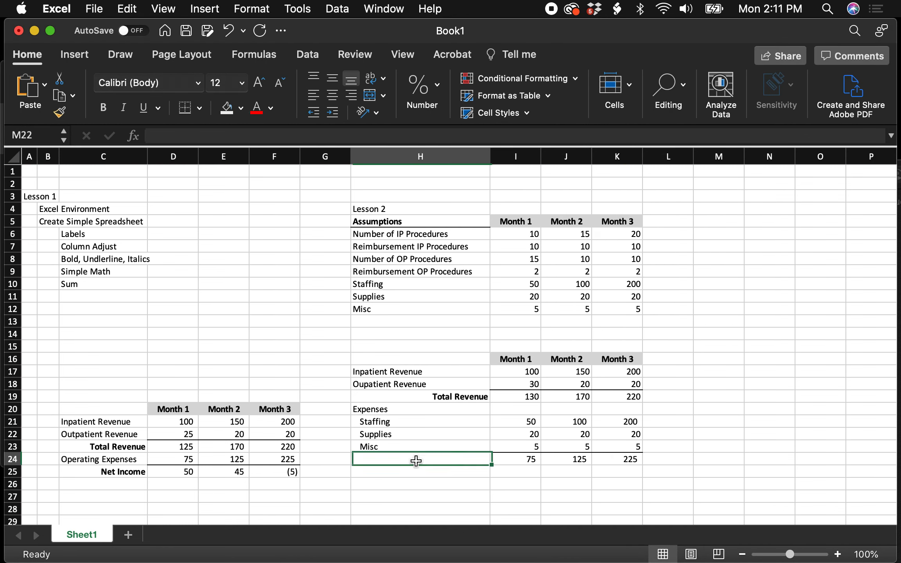
text(Total E)
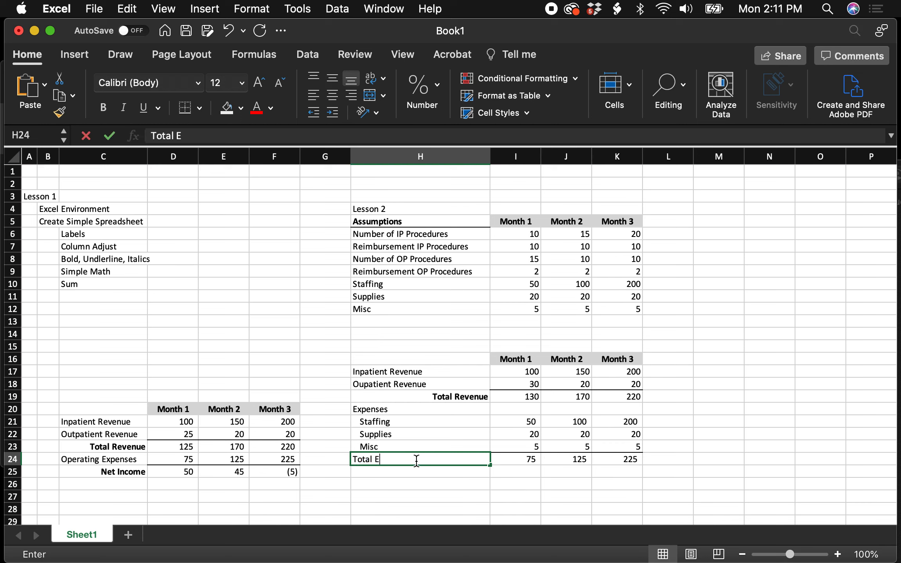
text(xpenses)
key(Return)
key(Return)
key(Up)
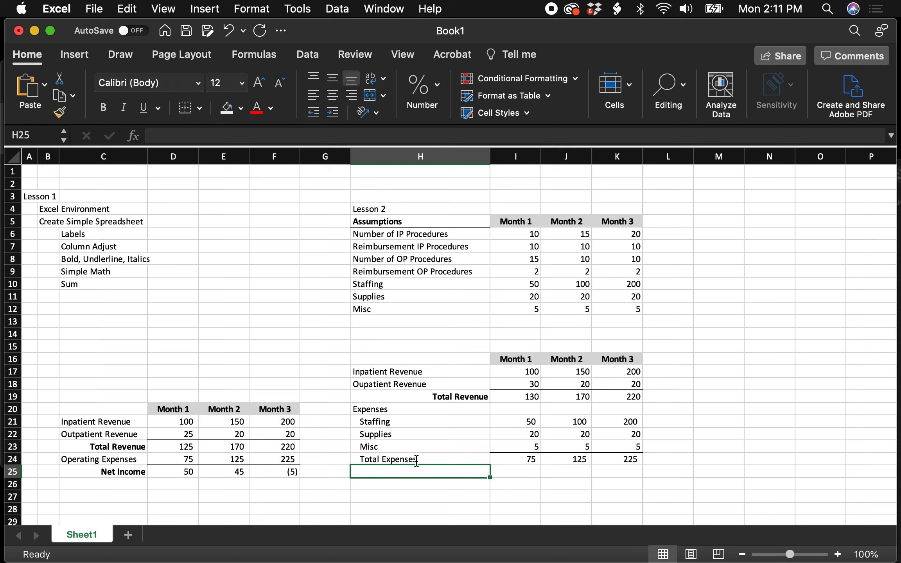
- Remove the indent from the Total Expenses label in H24, then right-align it and make it bold
click(385, 455)
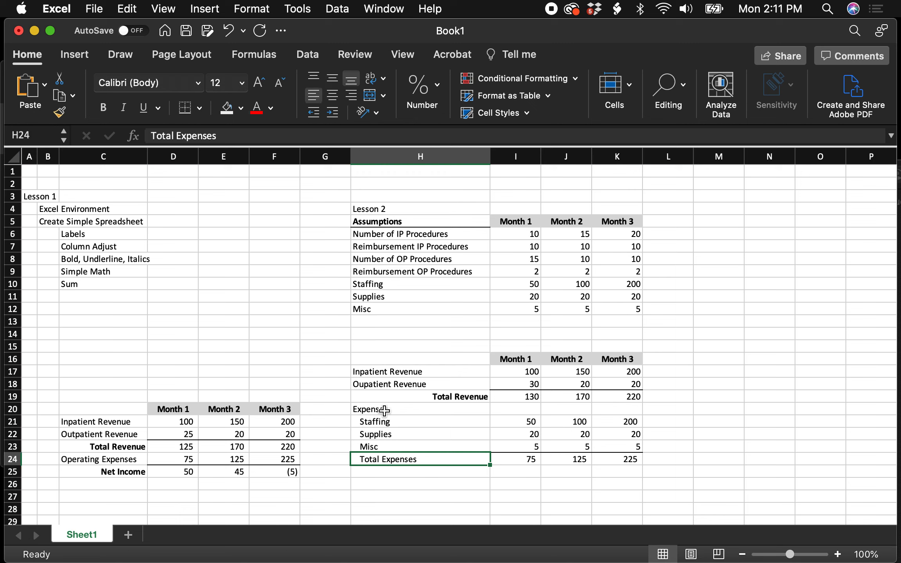
click(314, 114)
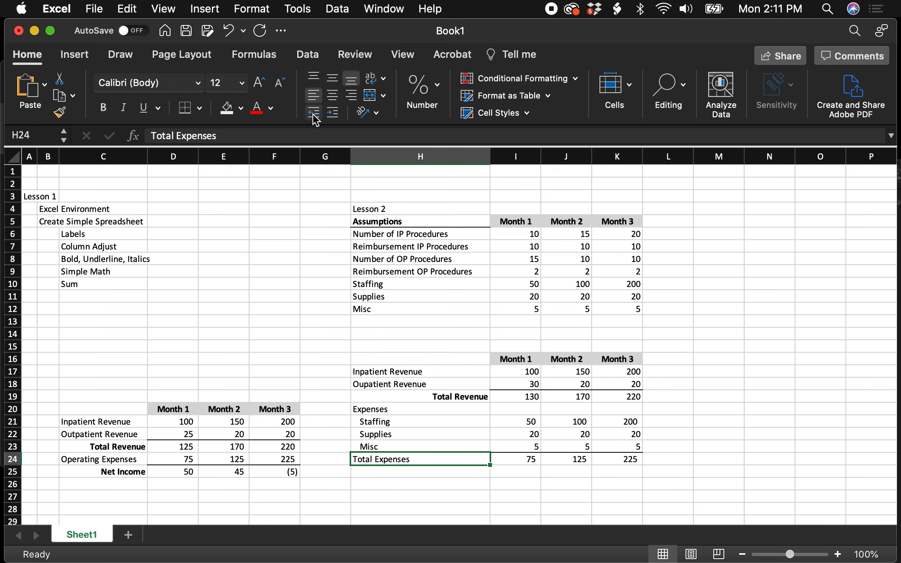
click(351, 95)
click(103, 107)
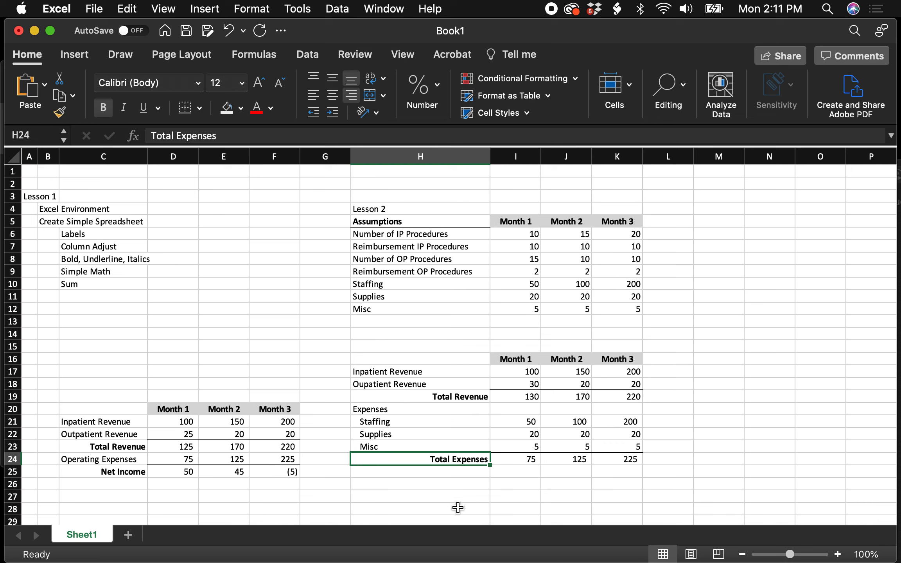
- Enter the label Net Income in H26, leaving a blank row below Total Expenses
click(446, 479)
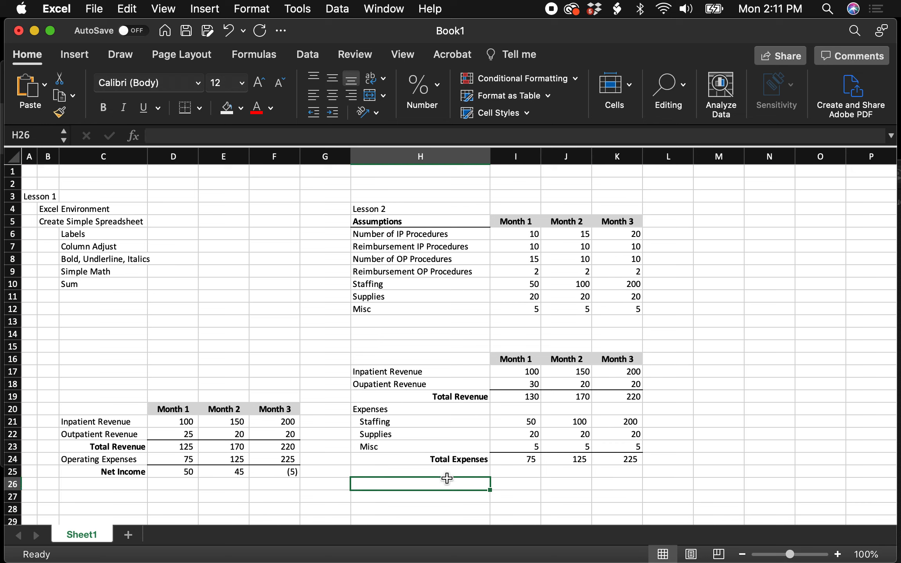
text(Net Inco)
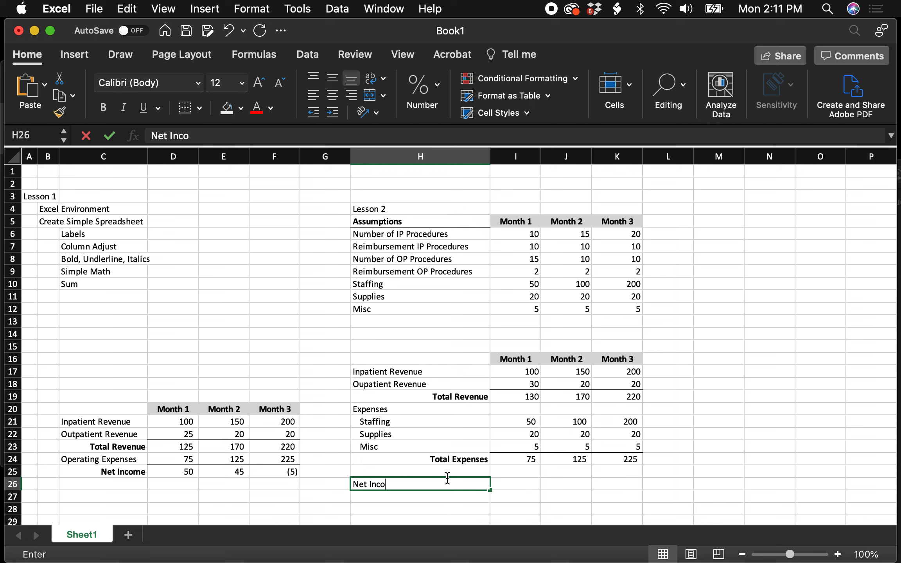
text(me)
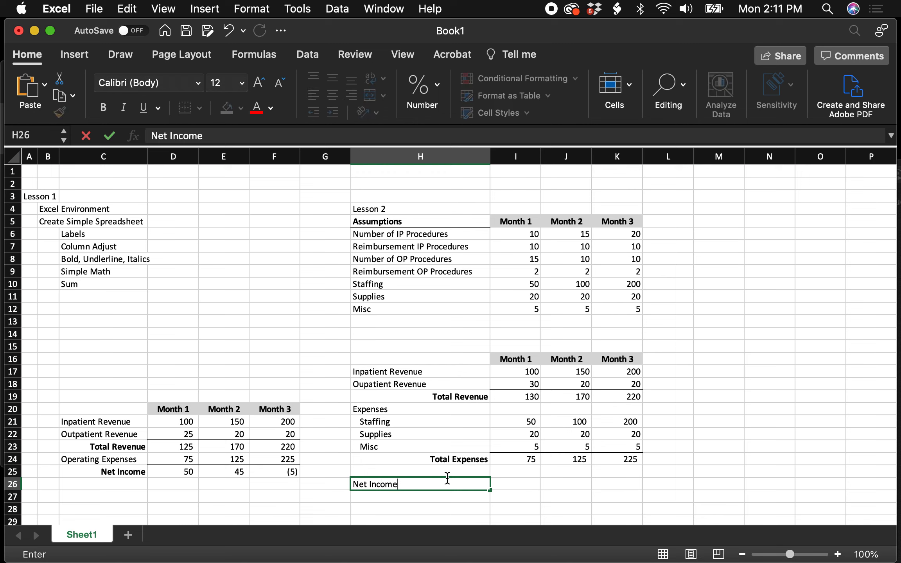
- Calculate the Month 1 net income in I26 as total revenue minus total expenses with =I19-I24
click(530, 483)
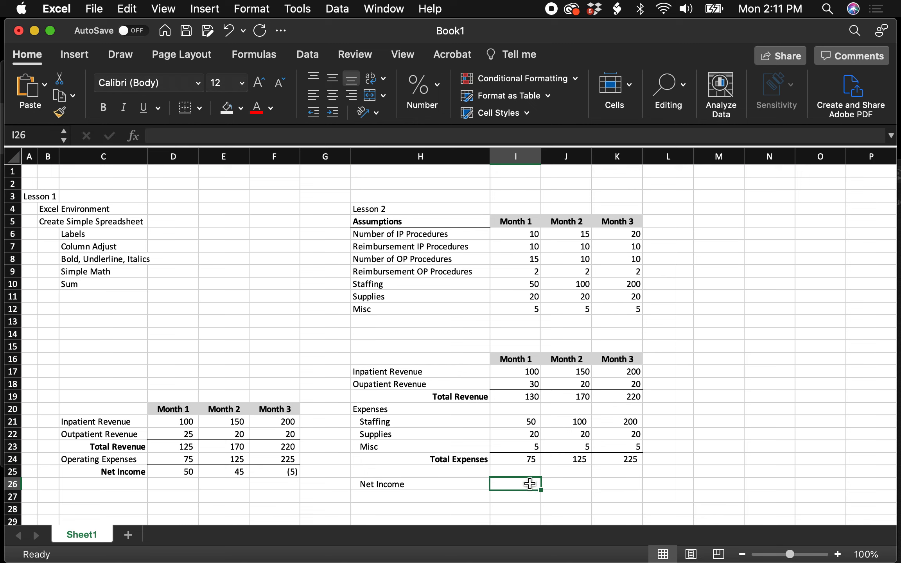
text(=)
click(534, 397)
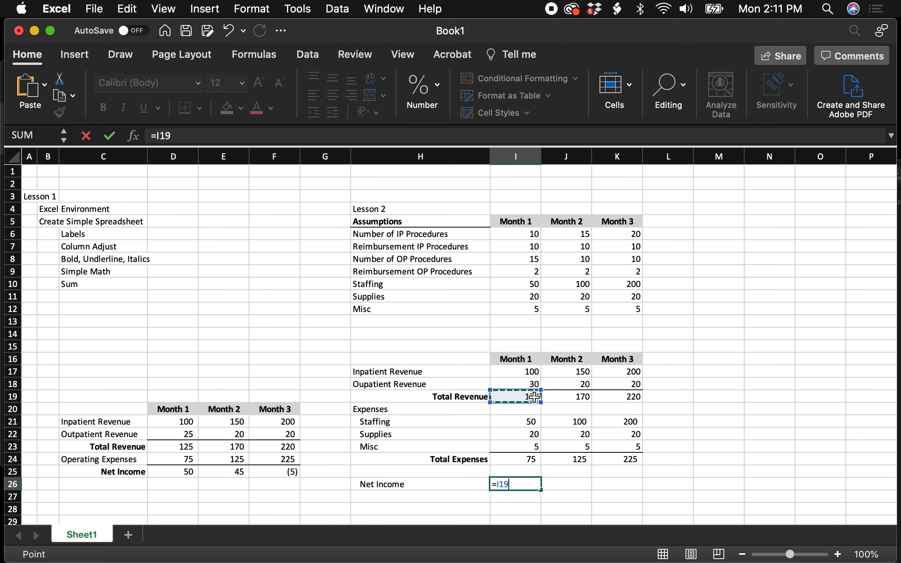
text(-)
click(535, 458)
key(Return)
- Fill the net income formula from I26 across to Months 2 and 3 in J26:K26
click(533, 485)
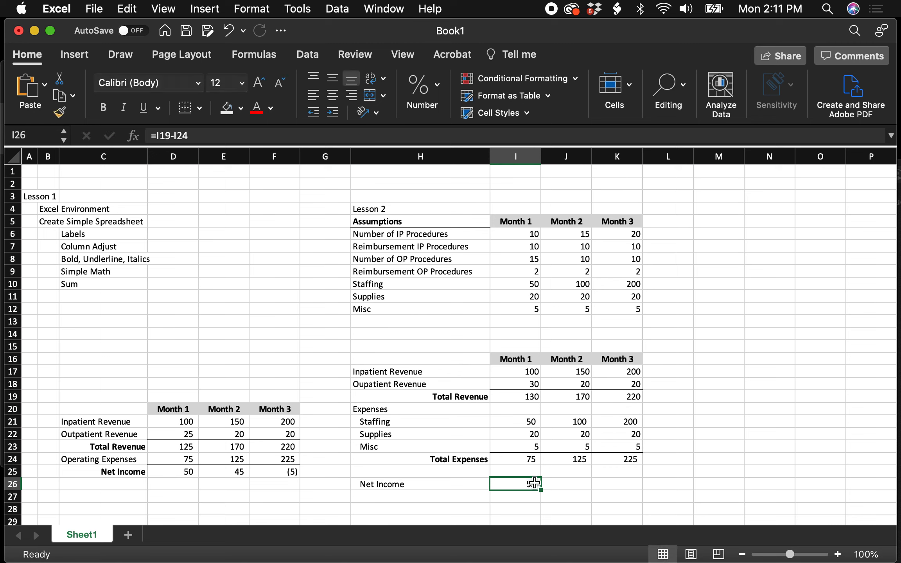
drag(541, 490, 635, 484)
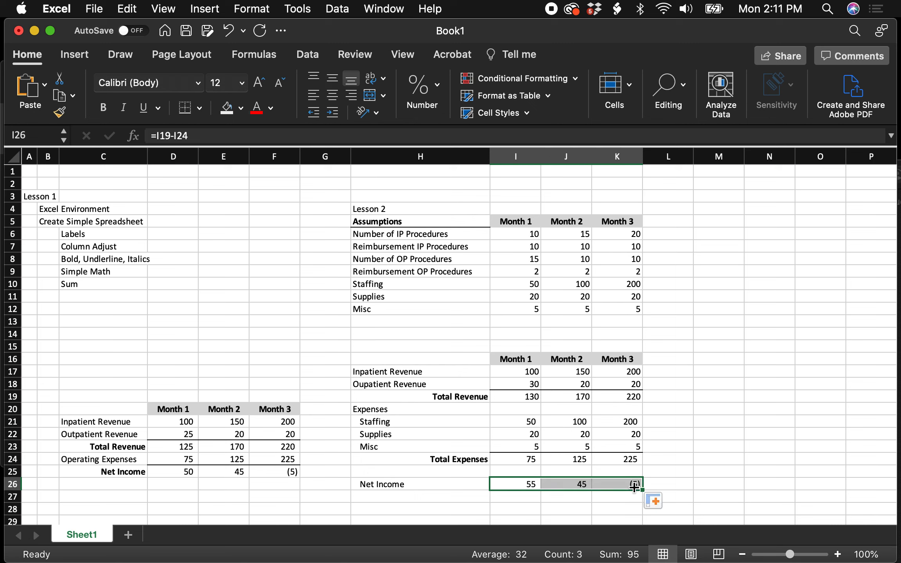
click(591, 497)
- Apply a top and double bottom border to the net income values in I26:K26
drag(520, 483, 616, 477)
click(199, 108)
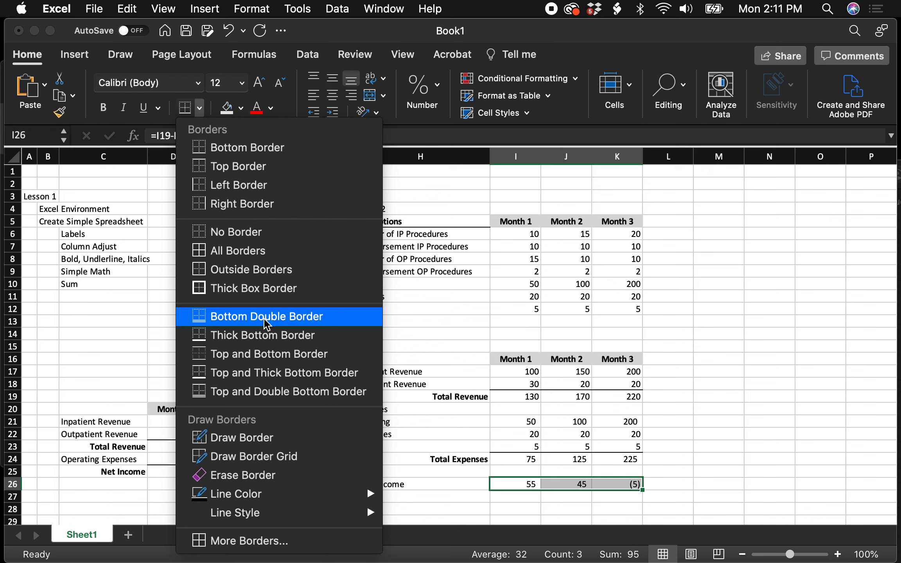
click(256, 393)
click(746, 479)
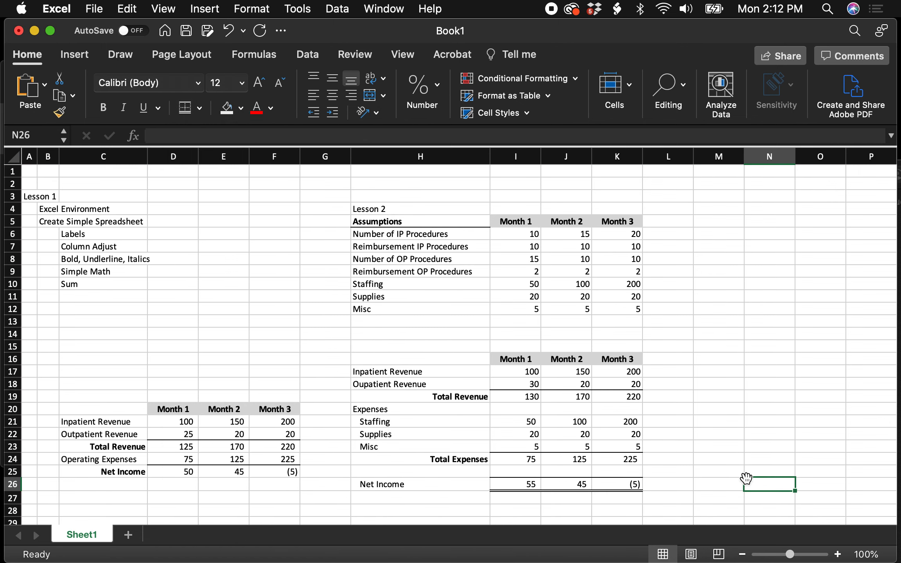